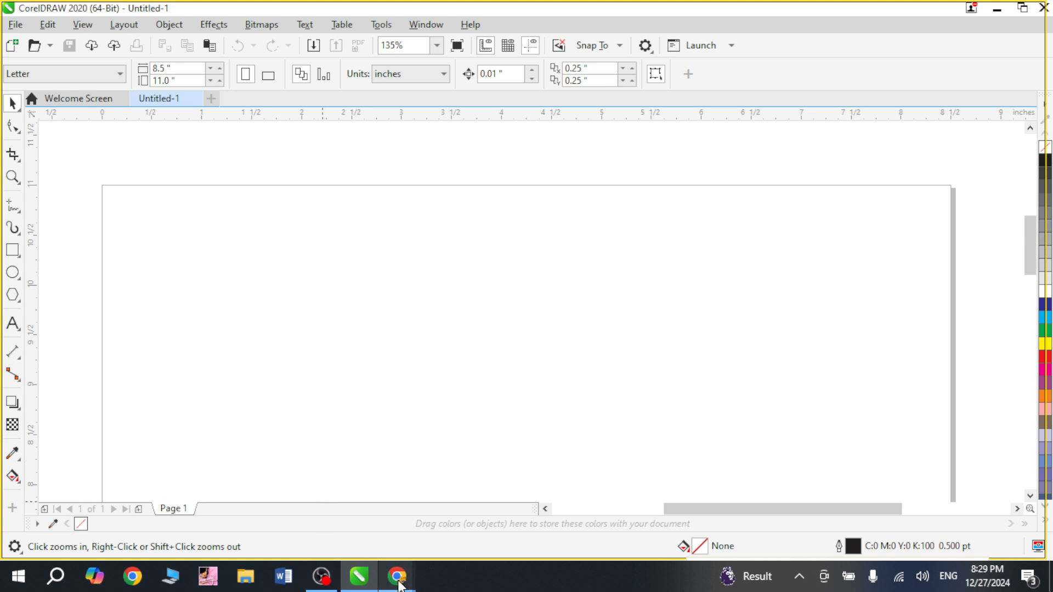
mouse_move(399, 583)
left_click(305, 520)
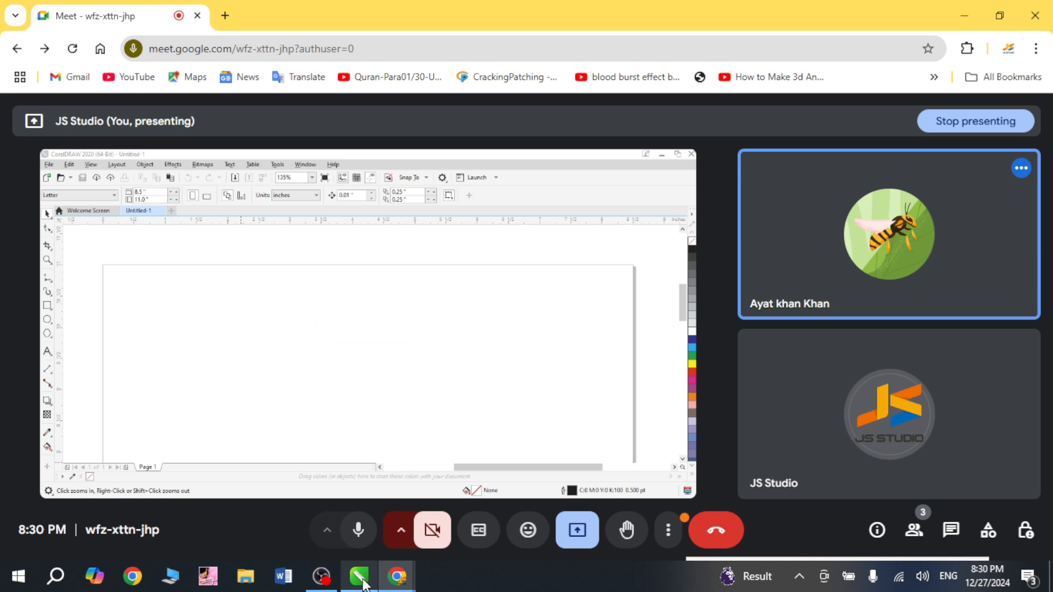
mouse_move(362, 578)
left_click(354, 543)
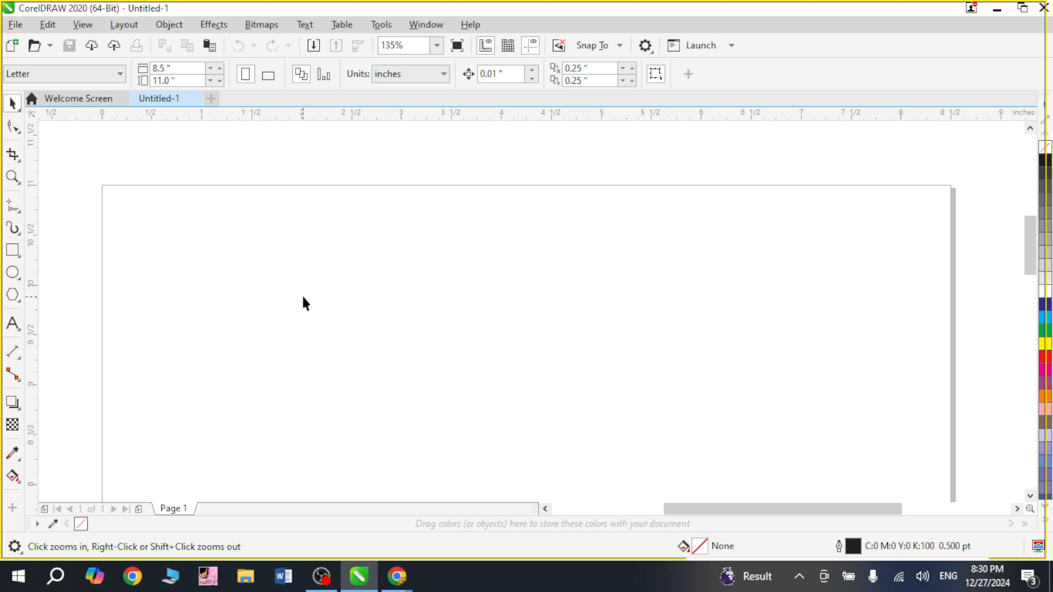
Draw a rectangle about 2.7 by 1.4 inches near the page's upper-left corner.
right_click(331, 277)
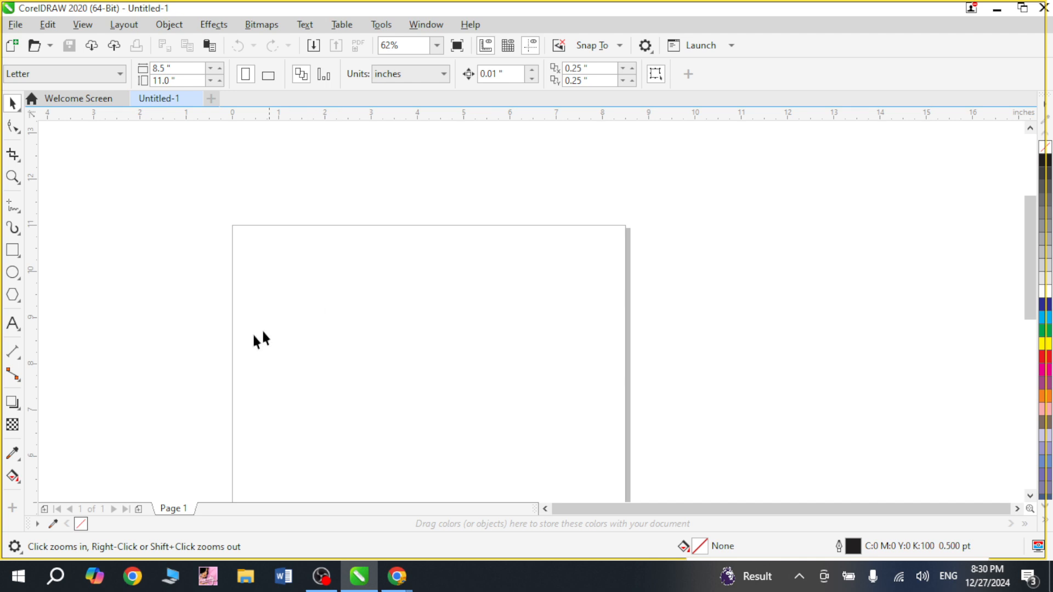
key("space")
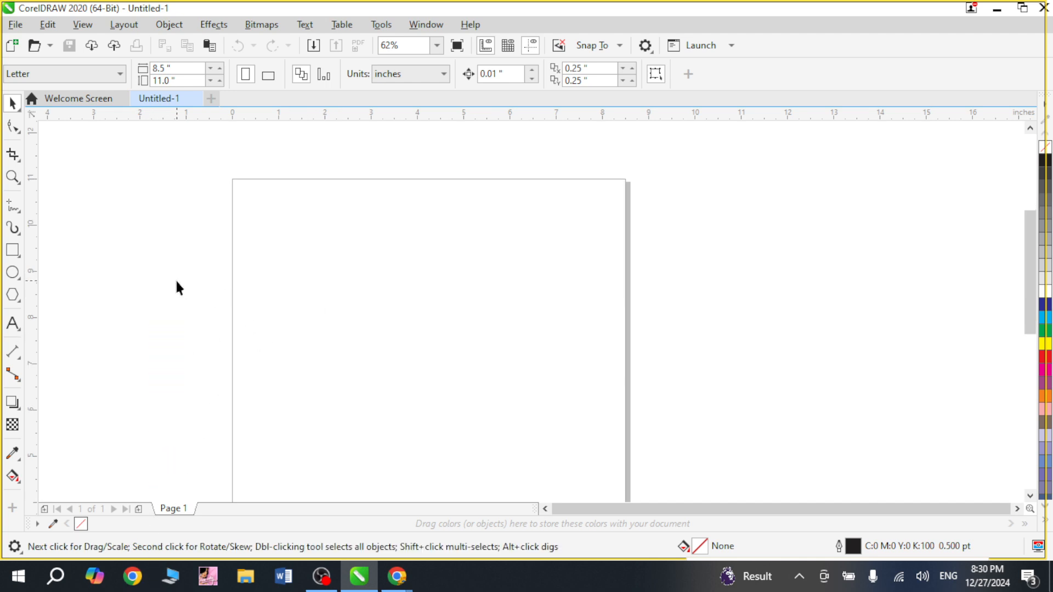
left_click(13, 252)
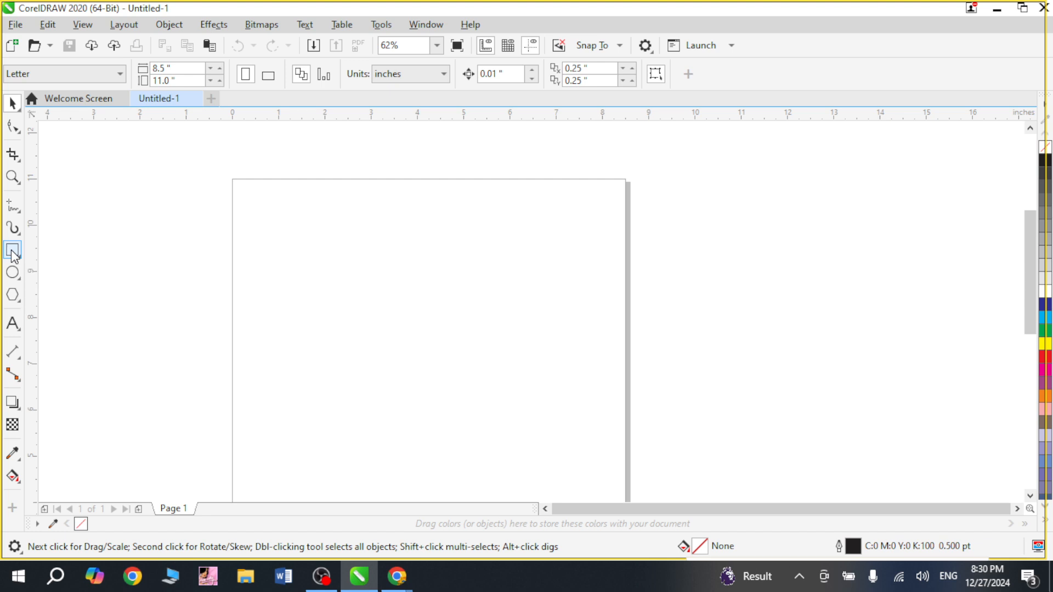
left_click_drag(226, 163, 345, 278)
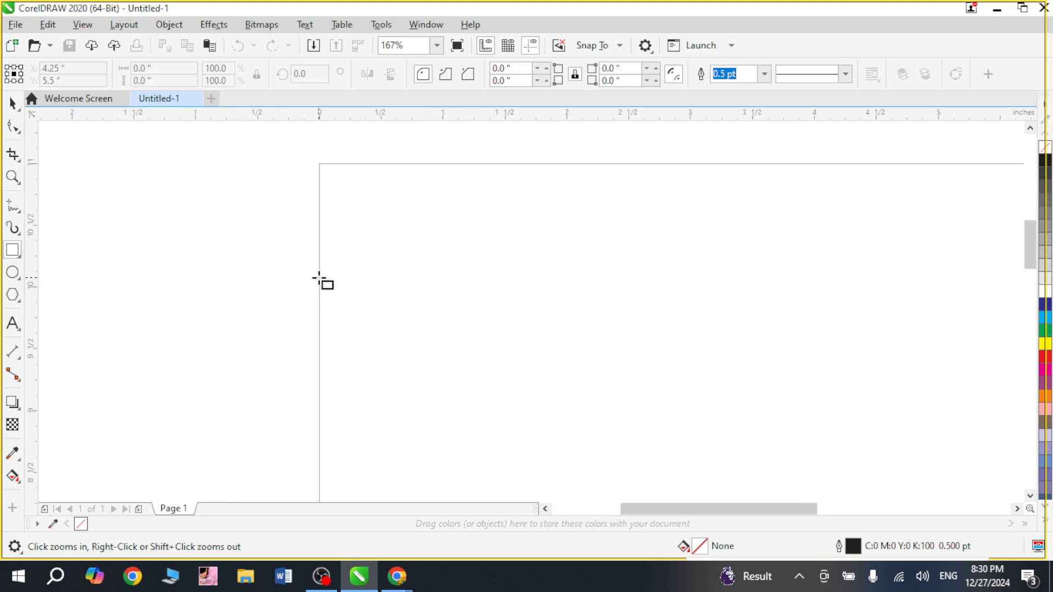
scroll(362, 258, "right", 5)
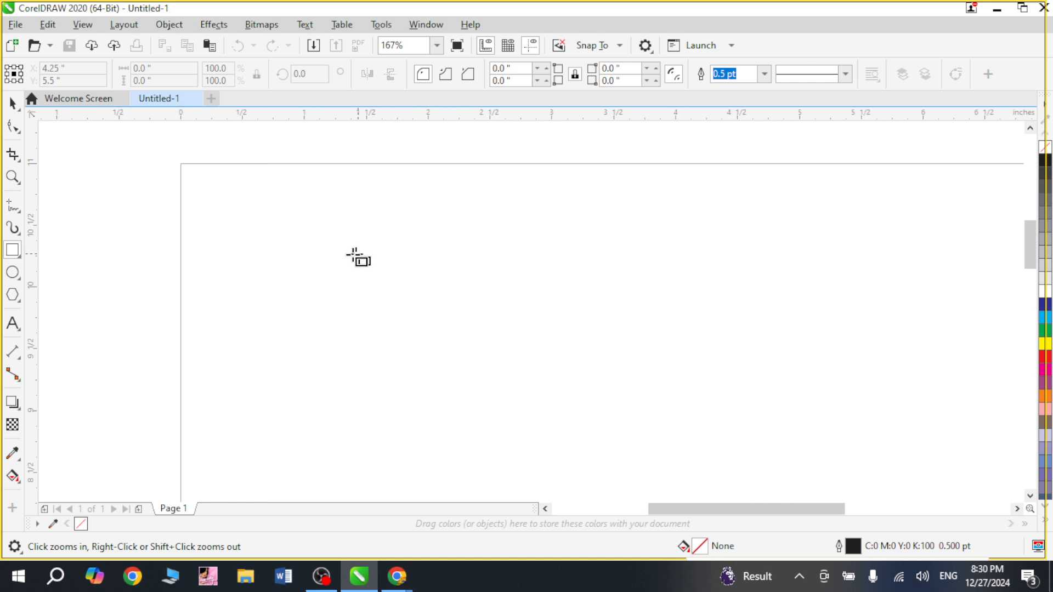
left_click_drag(250, 195, 585, 367)
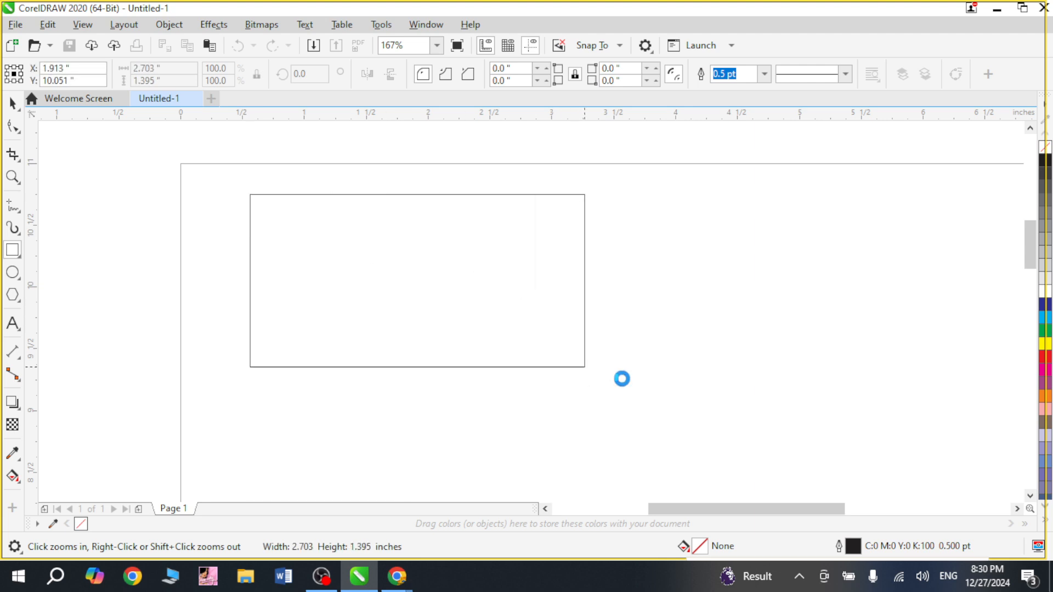
key("space")
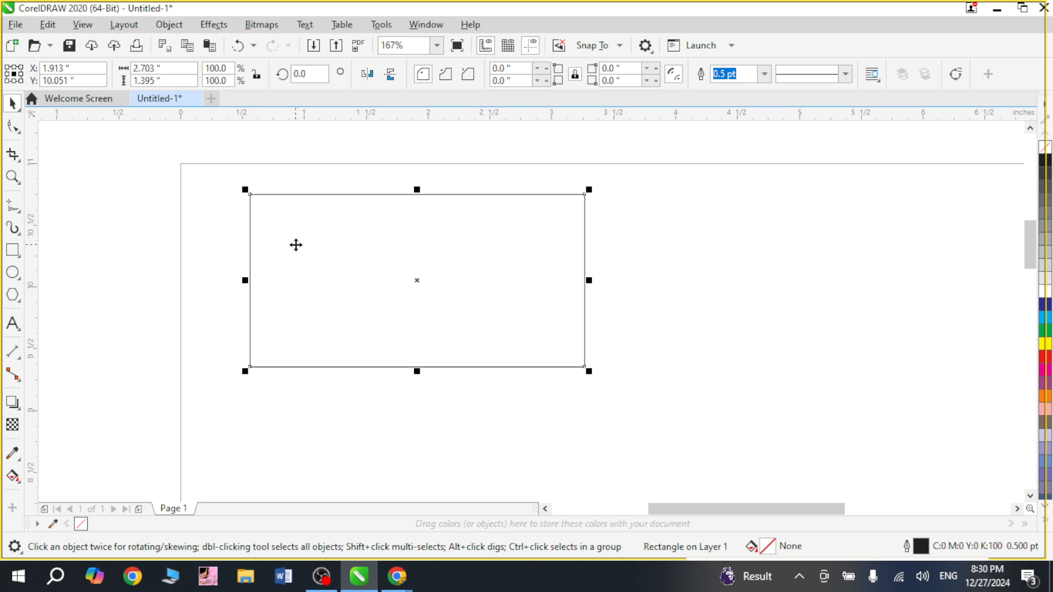
Round all four corners of the rectangle together with the Shape tool, about 0.38 inches.
key("shift+F2")
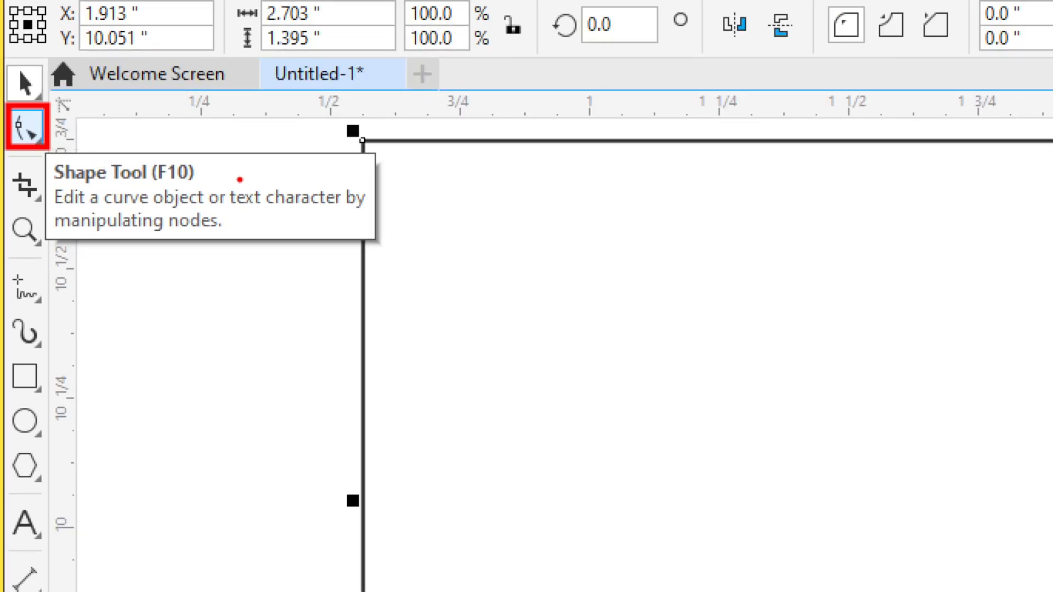
left_click_drag(205, 174, 245, 145)
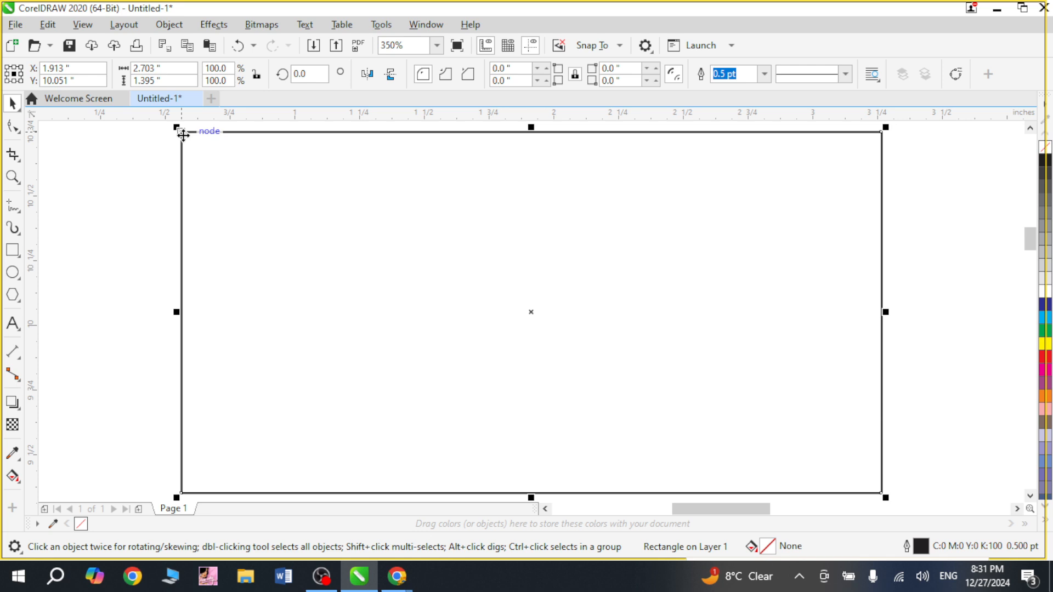
left_click(12, 129)
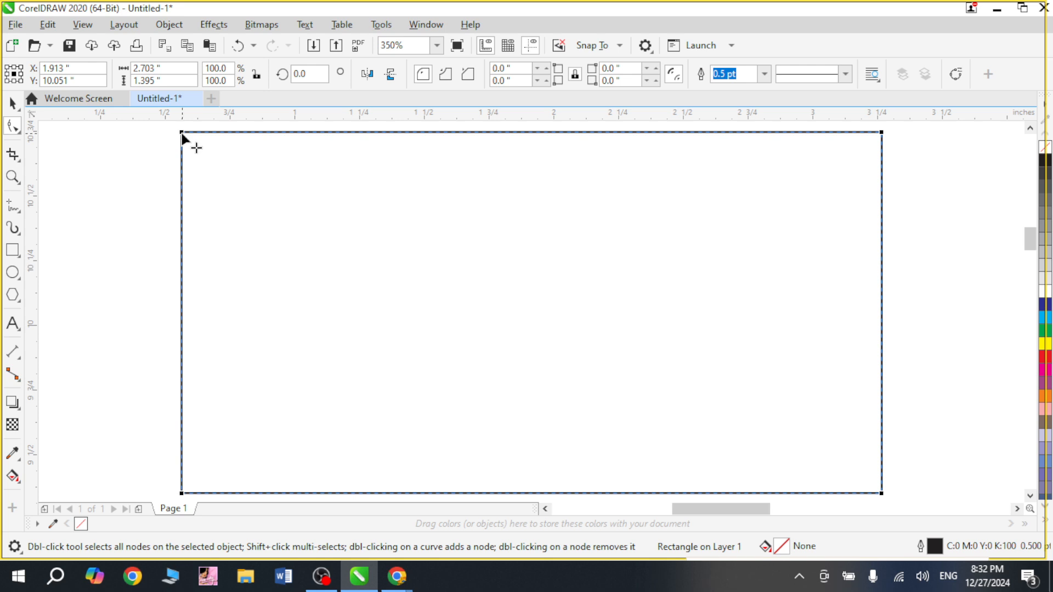
left_click_drag(186, 136, 222, 165)
left_click_drag(231, 174, 278, 227)
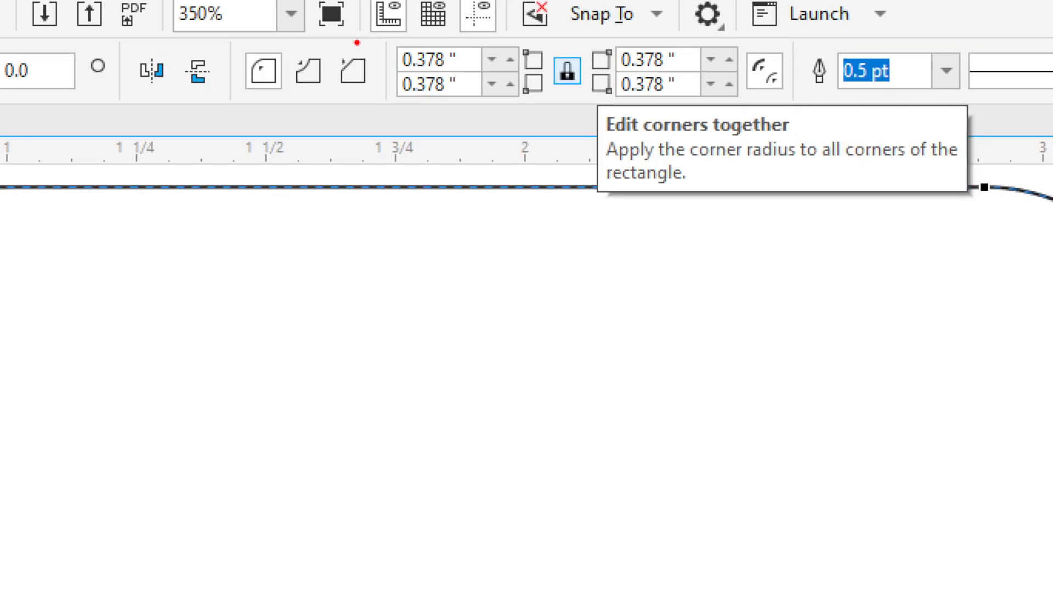
Examine the four corner radius fields and the Edit corners together option.
mouse_move(382, 34)
left_mouse_down()
mouse_move(527, 106)
mouse_move(729, 117)
mouse_move(749, 108)
left_mouse_up()
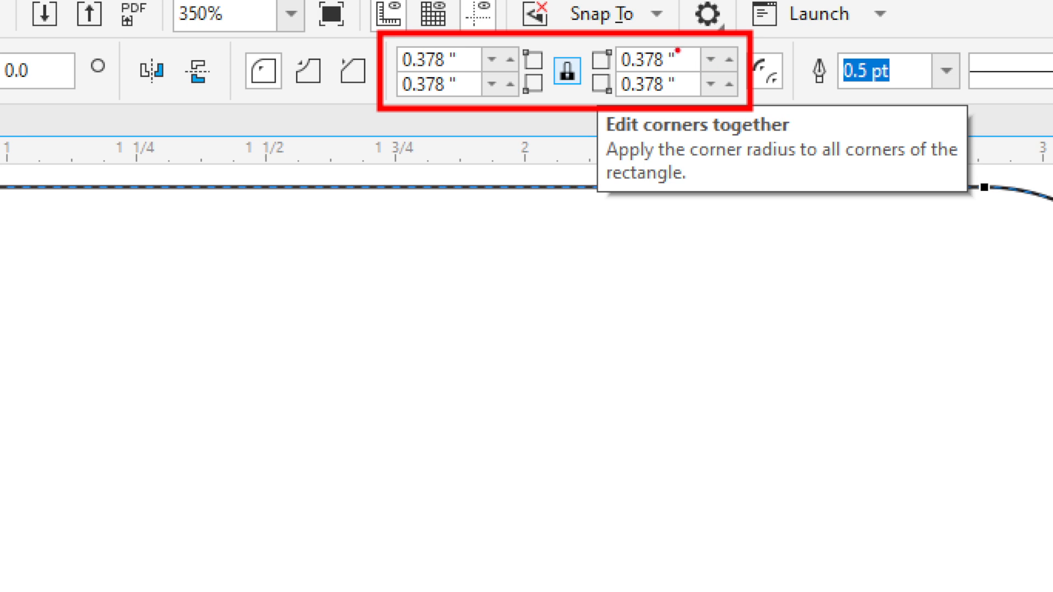
left_click_drag(679, 50, 702, 26)
left_click_drag(467, 66, 467, 25)
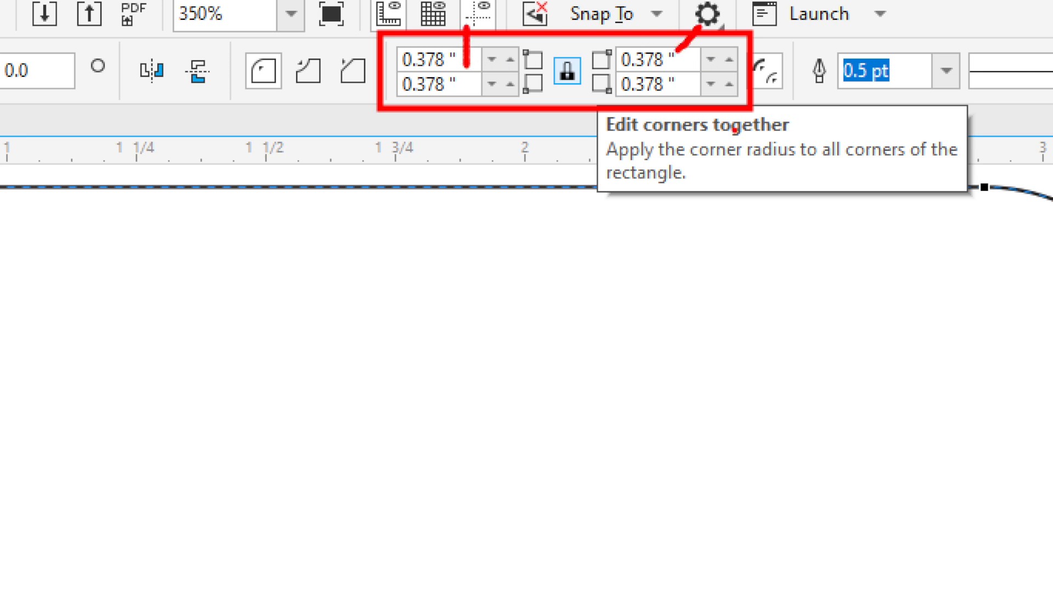
left_click_drag(685, 90, 720, 130)
left_click_drag(470, 88, 437, 141)
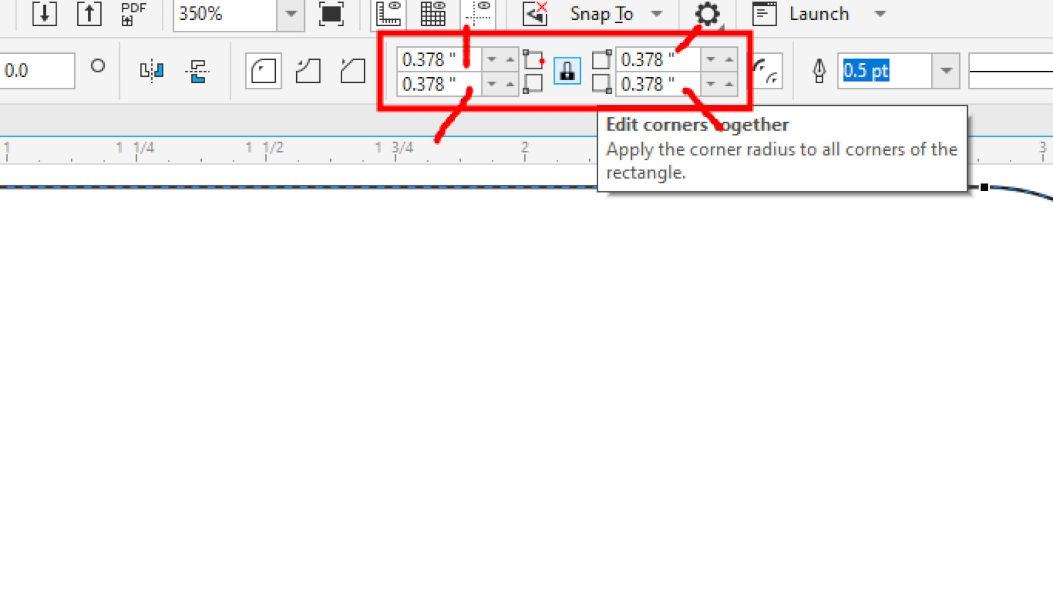
mouse_move(544, 57)
left_mouse_down()
mouse_move(577, 42)
mouse_move(597, 94)
mouse_move(586, 104)
mouse_move(543, 93)
mouse_move(543, 53)
left_mouse_up()
key("Escape")
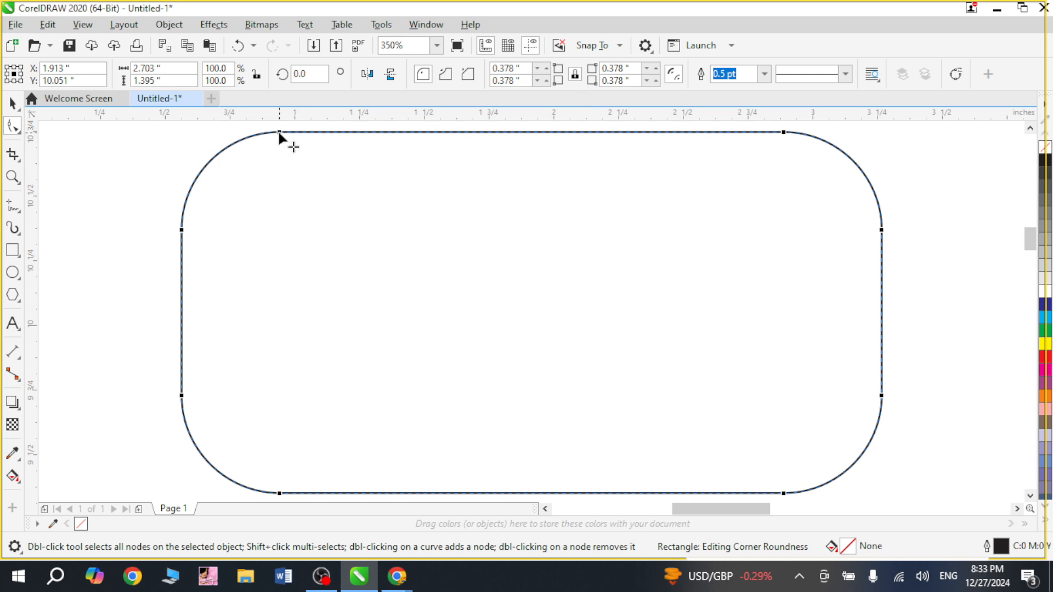
Drag the corner rounding back to square corners and review the separate corner radius fields.
left_click_drag(279, 132, 142, 140)
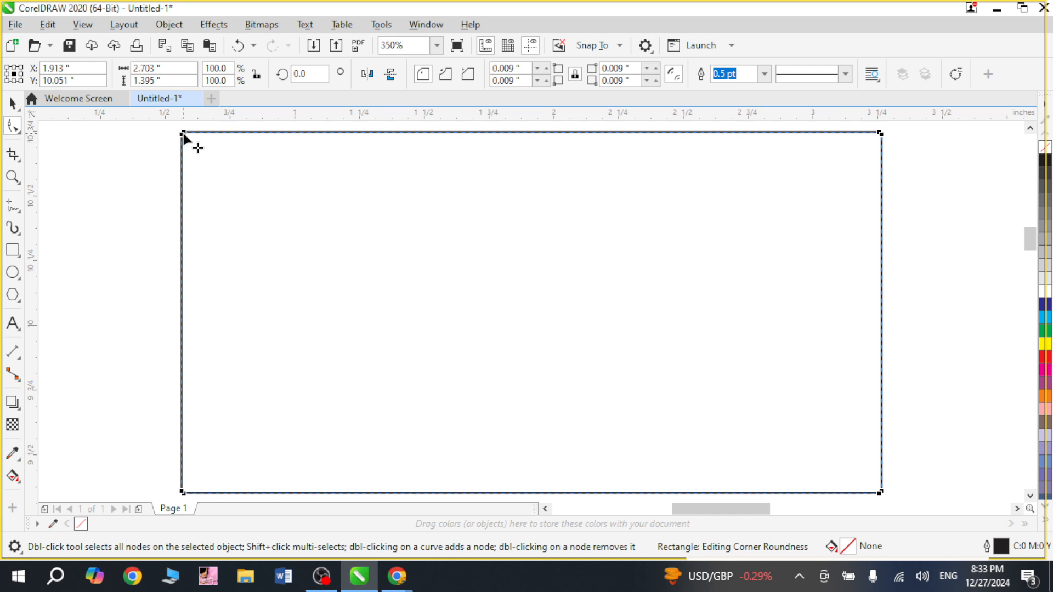
mouse_move(181, 134)
left_mouse_down()
mouse_move(156, 134)
mouse_move(171, 129)
mouse_move(171, 140)
left_mouse_up()
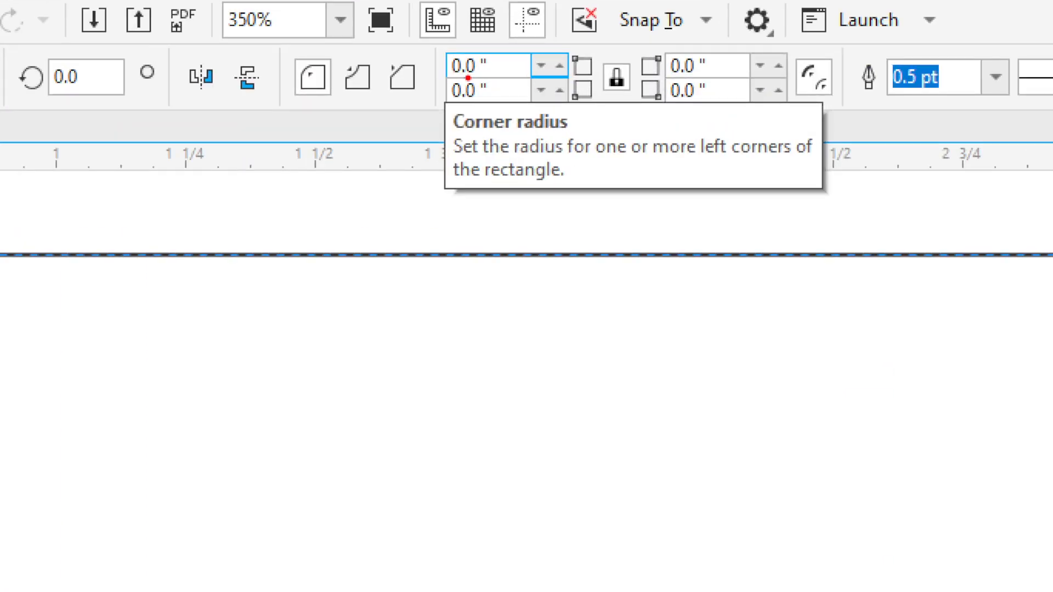
left_click_drag(494, 70, 520, 50)
left_click_drag(487, 103, 518, 79)
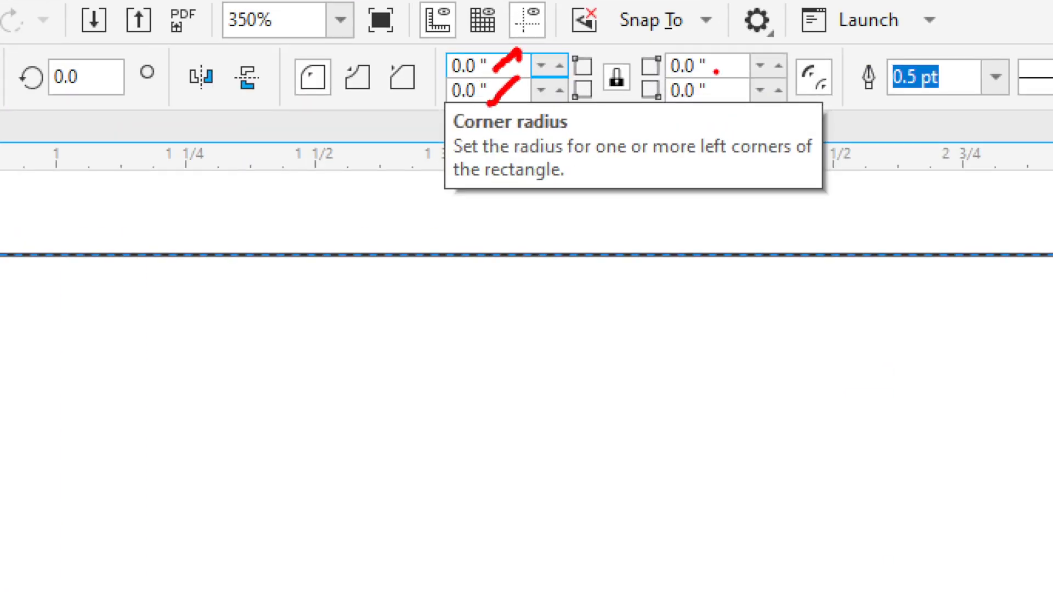
left_click_drag(718, 72, 749, 49)
left_click_drag(726, 105, 746, 74)
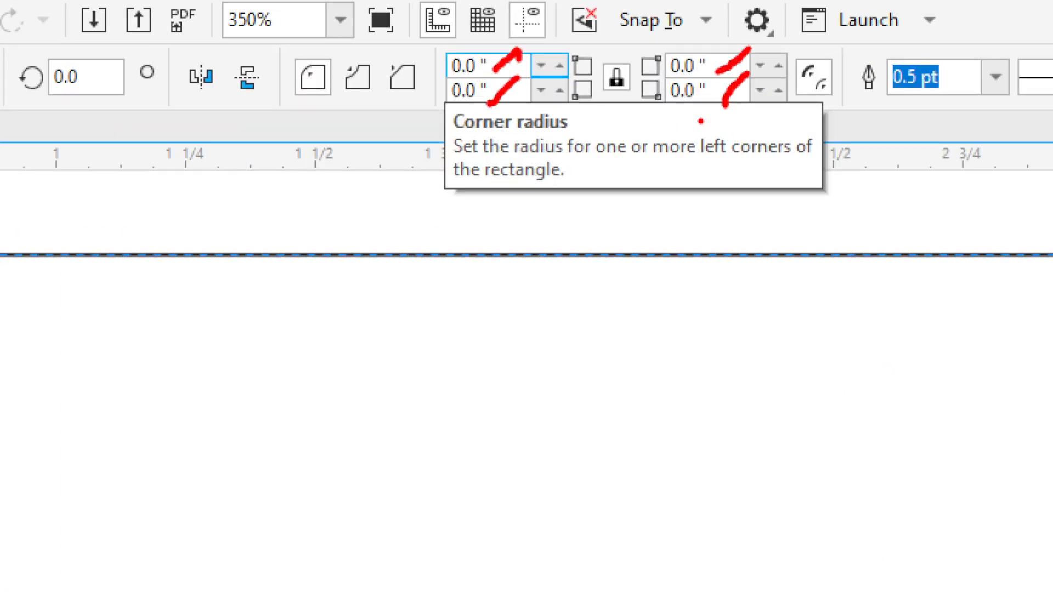
key("Escape")
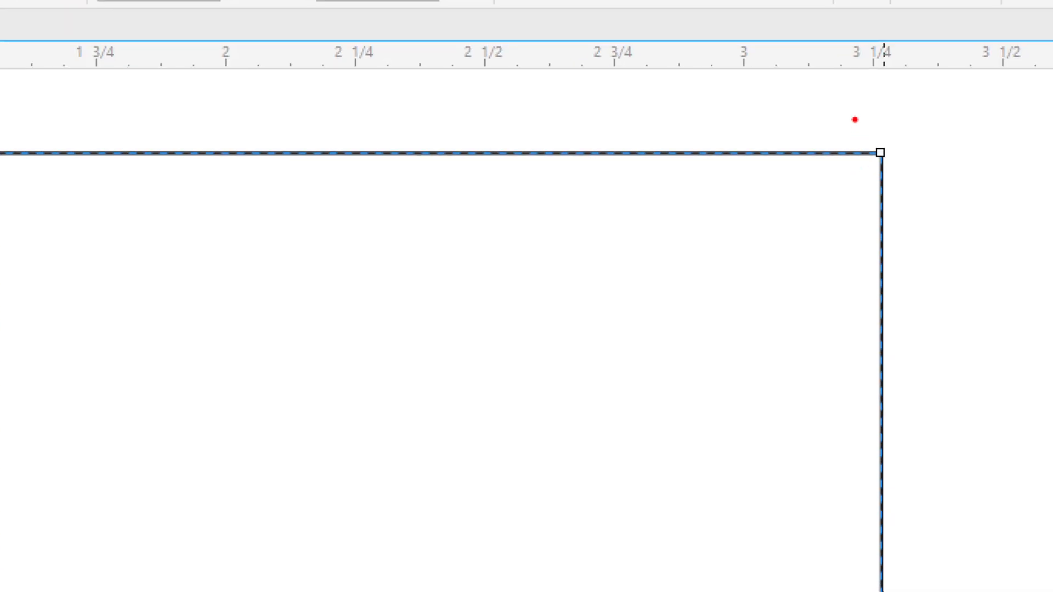
Round only the rectangle's top-left corner with the Shape tool, about 0.7 inches.
left_click_drag(852, 117, 917, 186)
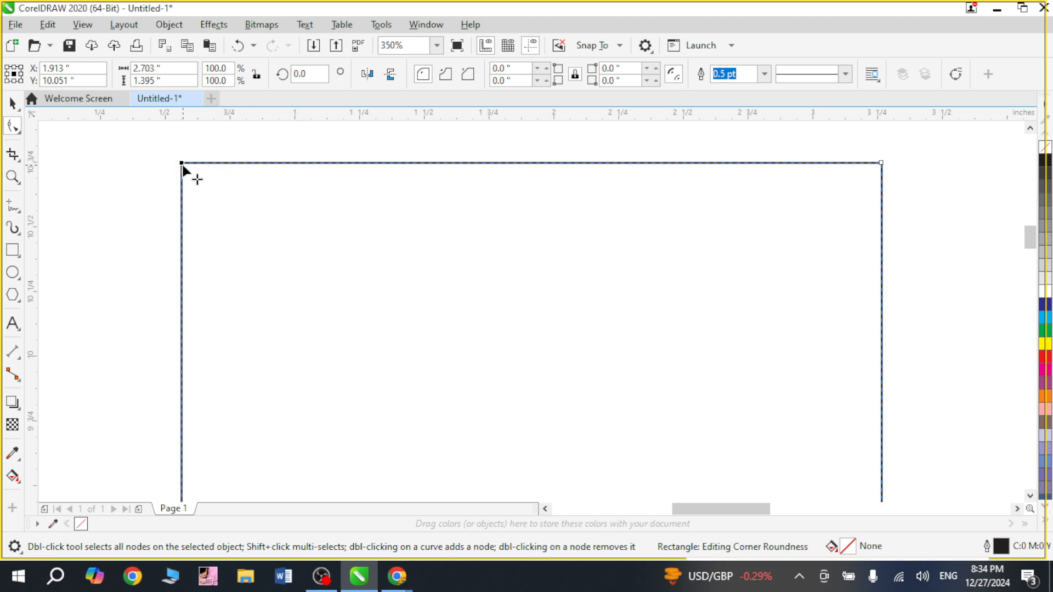
left_click_drag(182, 168, 390, 240)
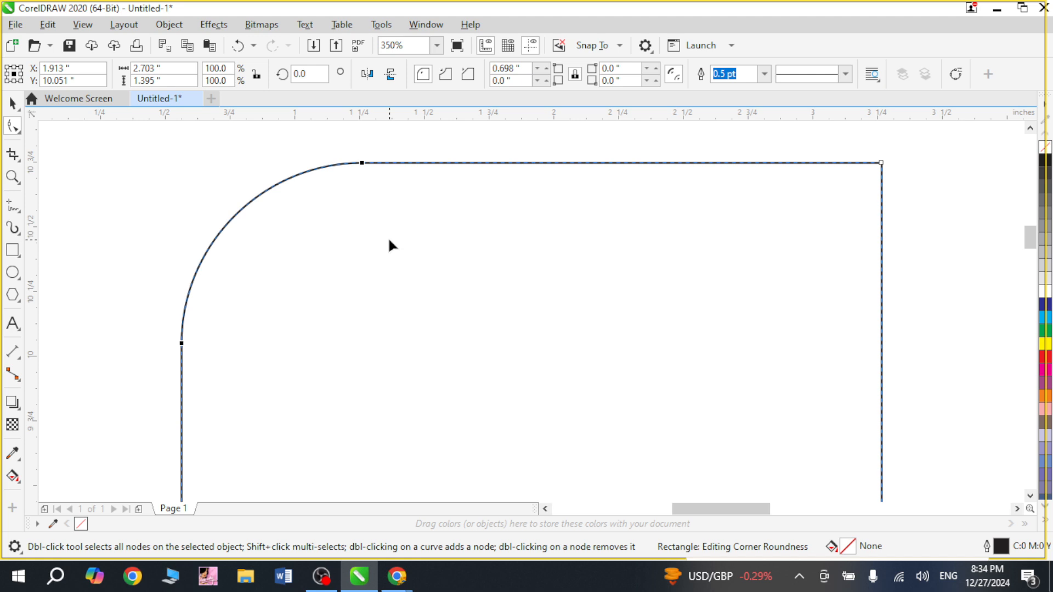
scroll(555, 254, "down", 3)
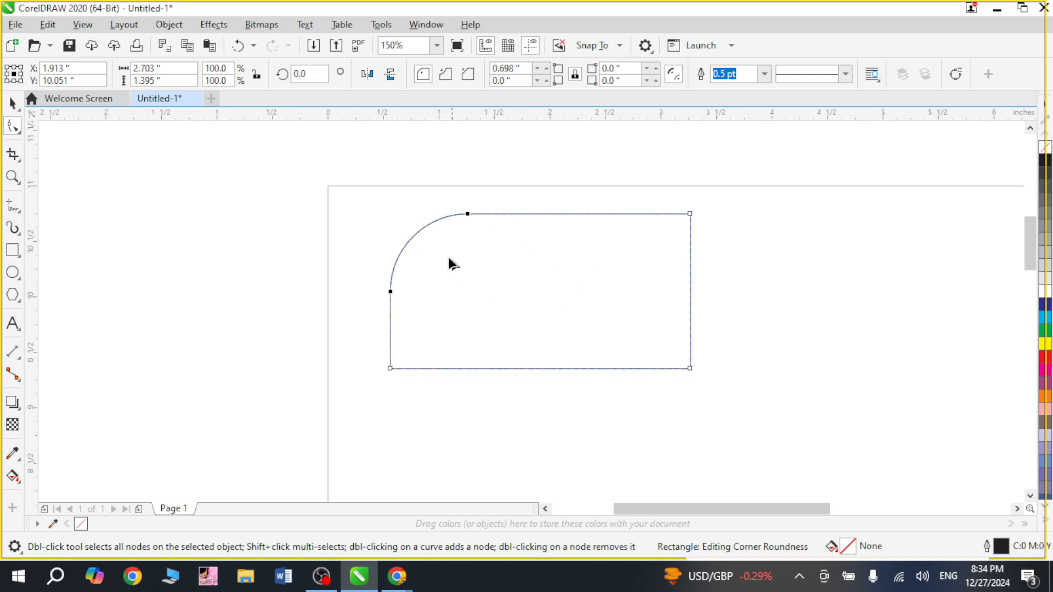
Undo the top-left corner rounding.
key("F2")
left_click_drag(355, 181, 765, 428)
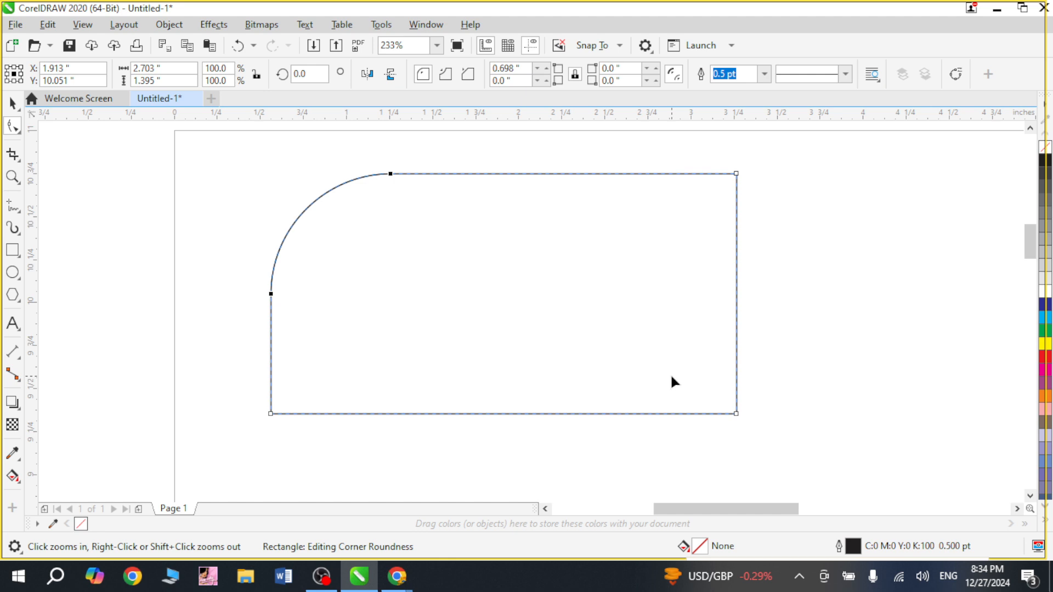
key("ctrl+z")
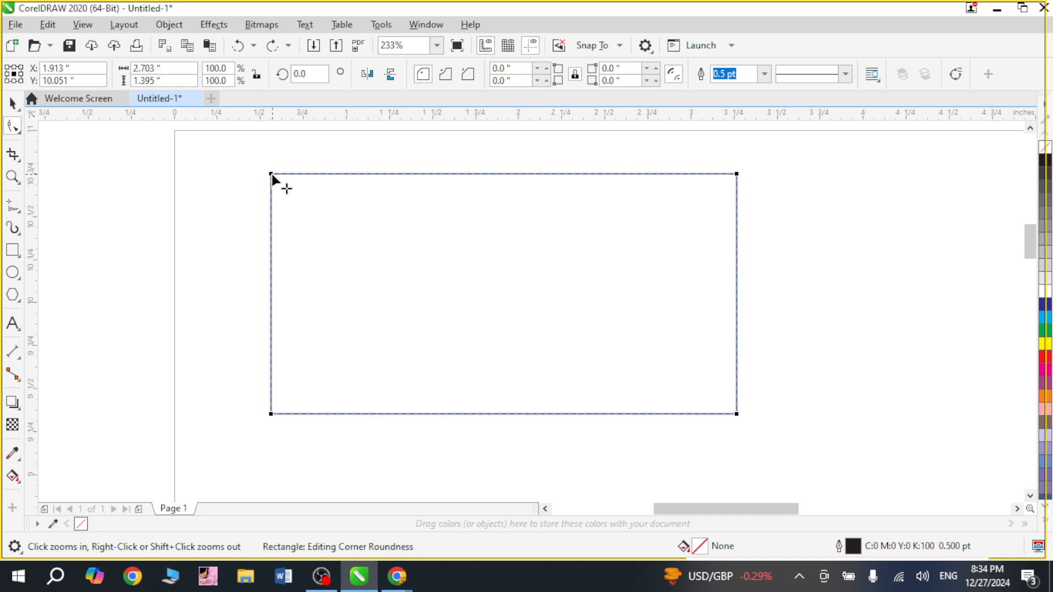
Round all four corners about 0.32 inches and undo that rounding.
left_click_drag(272, 175, 327, 209)
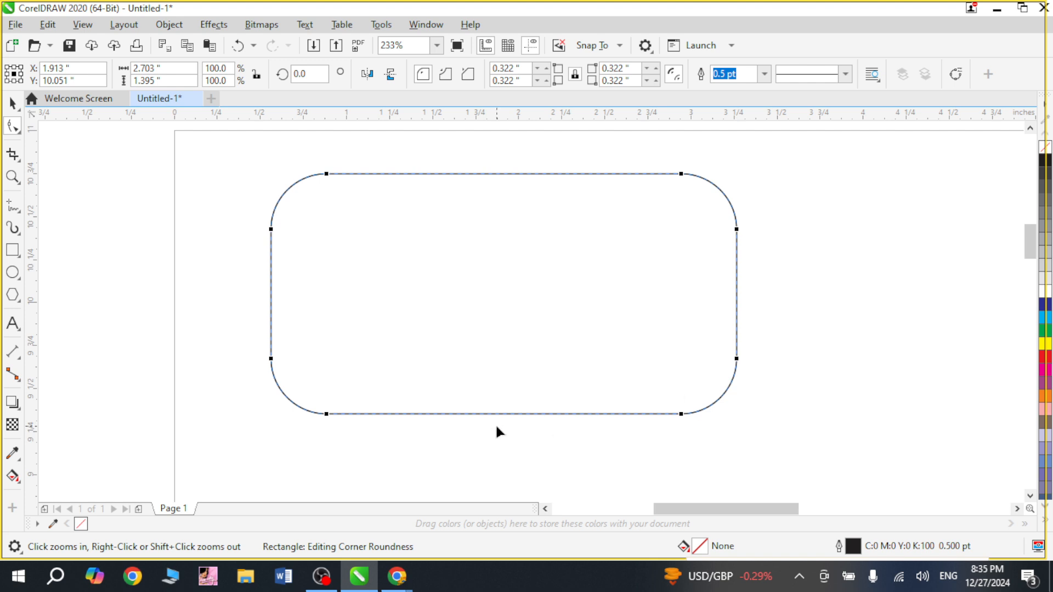
key("ctrl+z")
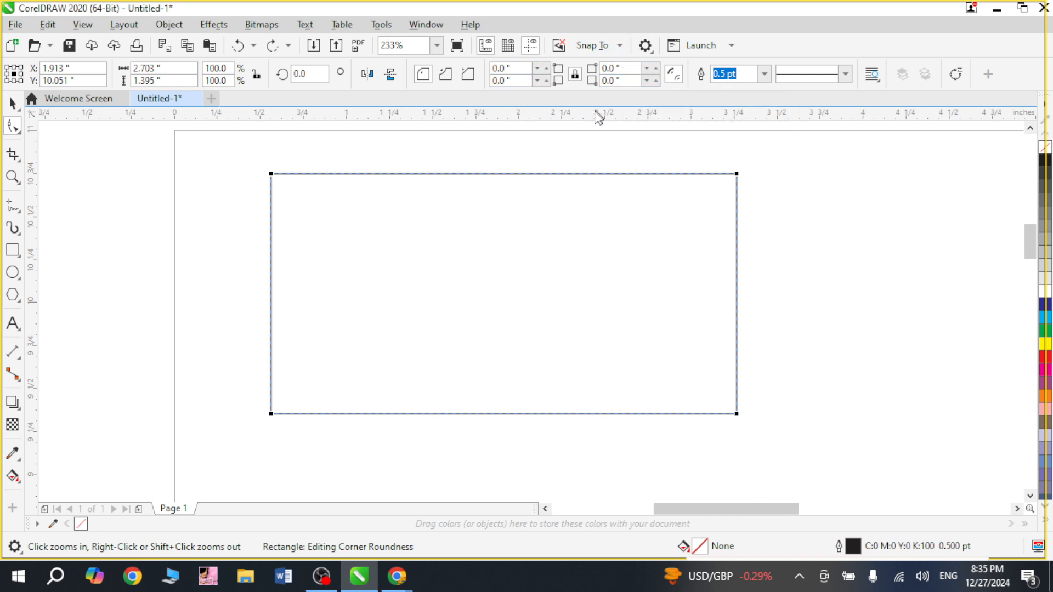
Set the rectangle's top-left corner radius to 0.5 inches.
left_click(576, 77)
key("BackSpace")
type("5")
key("Return")
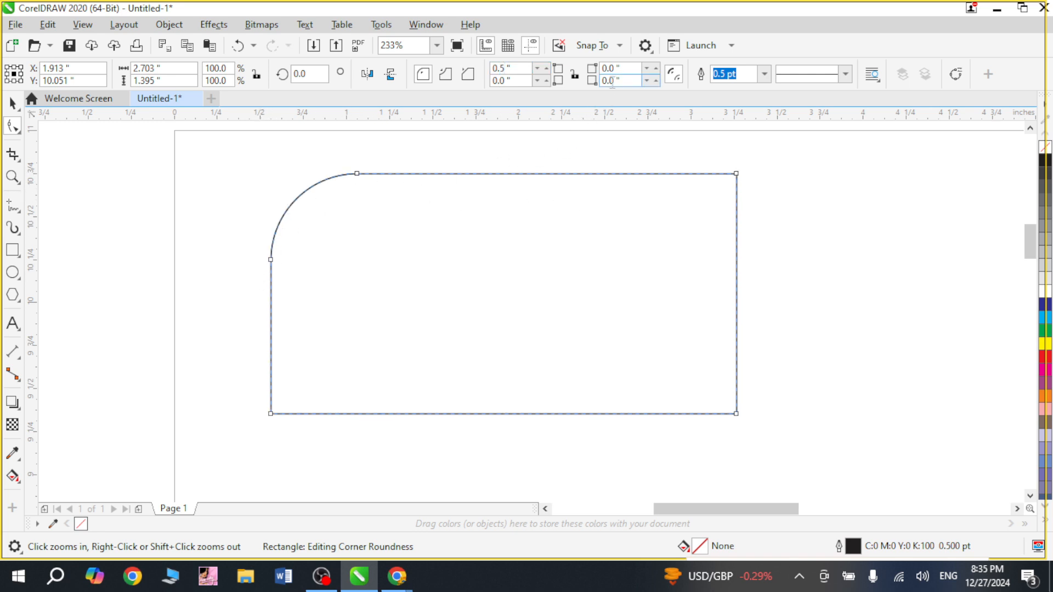
Set the rectangle's bottom-right corner radius to 0.5 inches.
key("BackSpace")
type("5")
key("Return")
key("space")
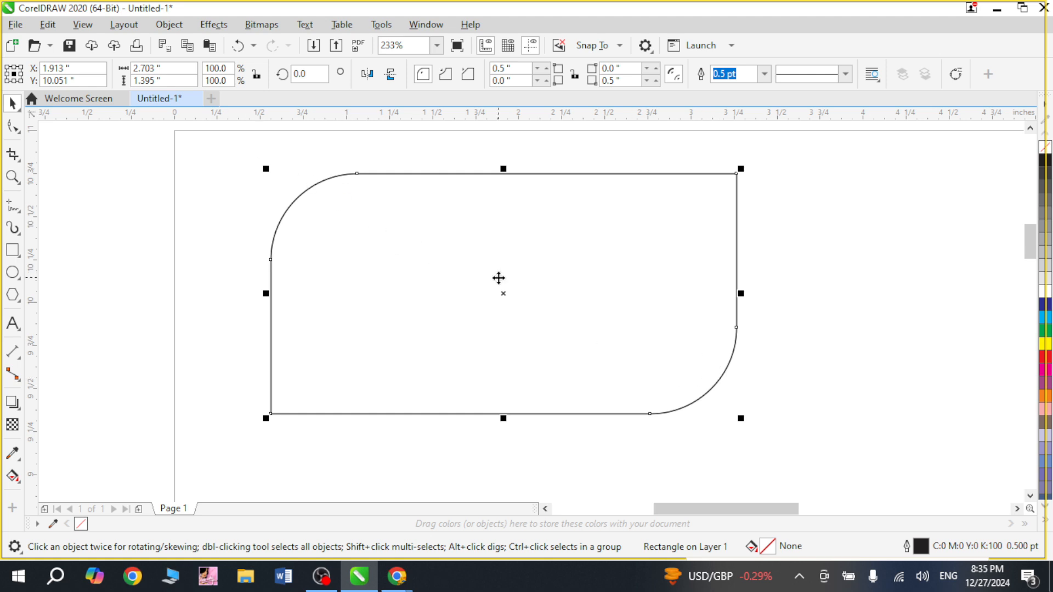
Draw a second rectangle about 2.8 by 1.5 inches to the right of the first.
scroll(503, 291, "down", 2)
mouse_move(794, 318)
left_mouse_down()
mouse_move(877, 320)
mouse_move(1051, 297)
mouse_move(807, 305)
left_mouse_up()
left_click(13, 250)
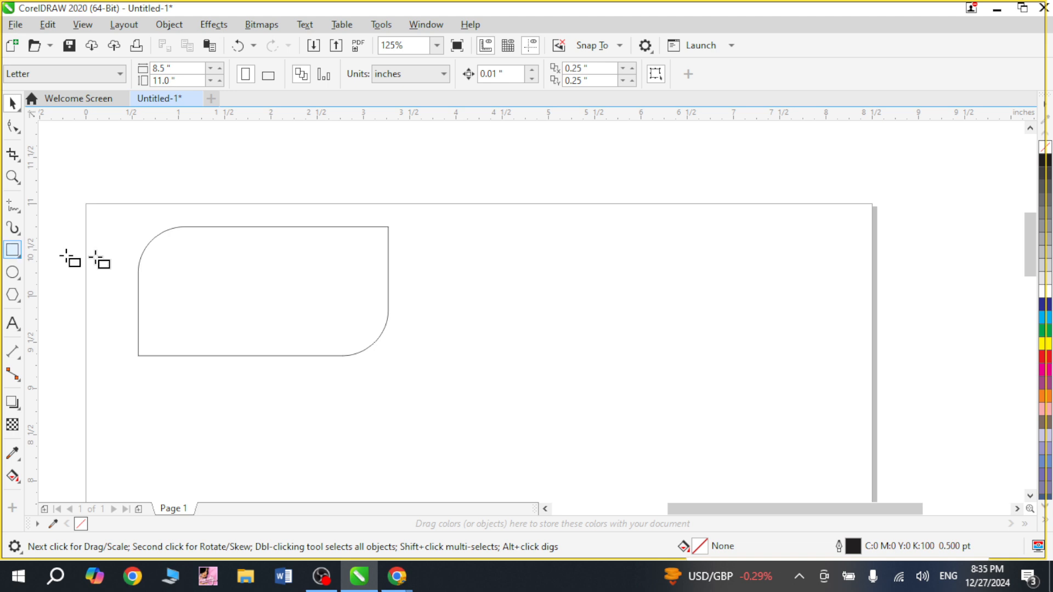
mouse_move(633, 310)
left_mouse_down()
mouse_move(619, 297)
mouse_move(694, 334)
mouse_move(712, 366)
left_mouse_up()
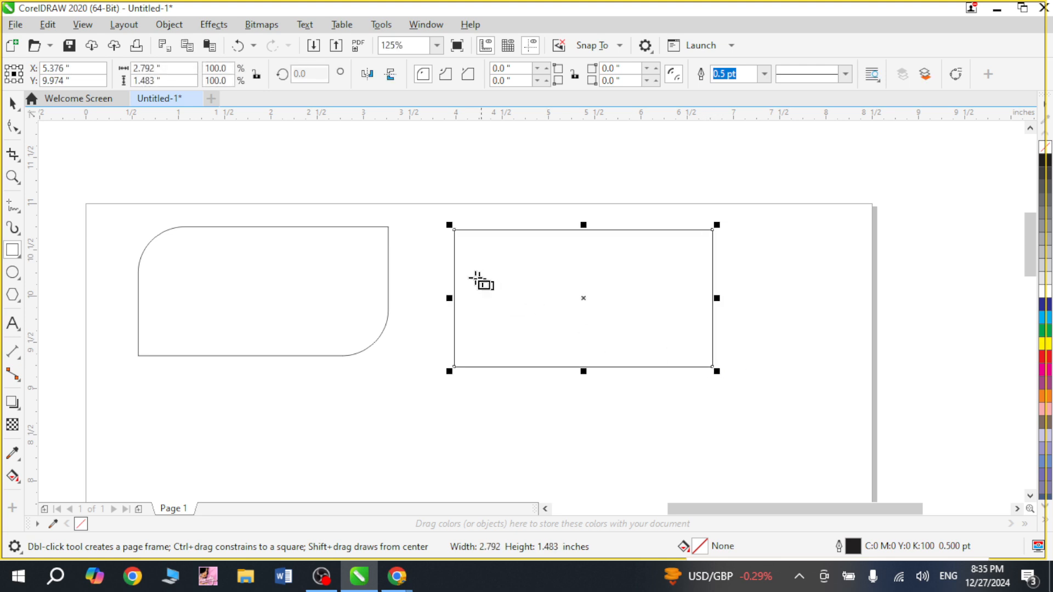
Round all four corners of the second rectangle to about 0.21 inches using the Shape tool.
left_click(12, 103)
key("z")
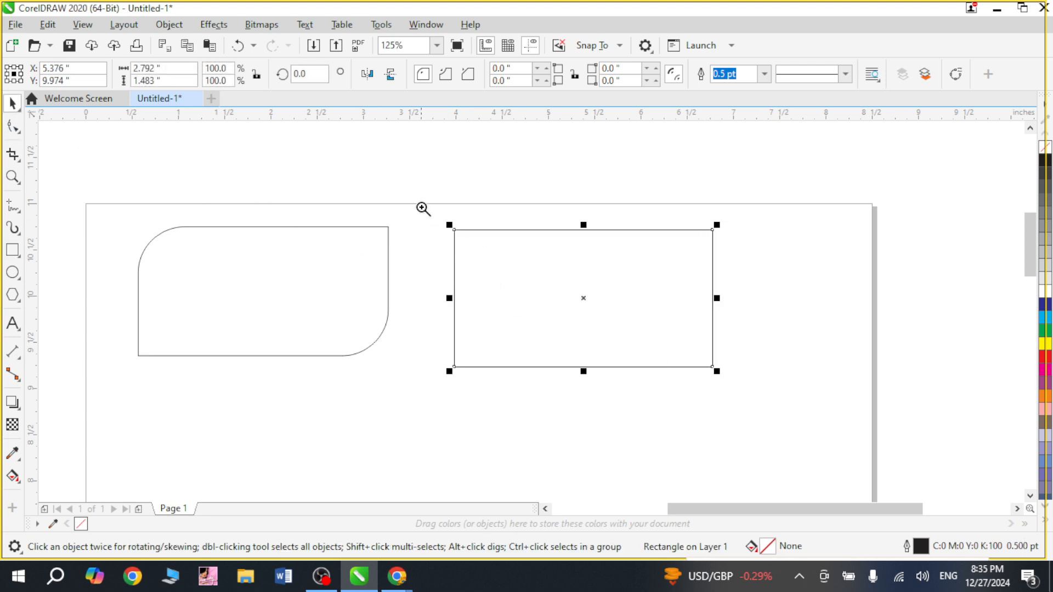
left_click_drag(423, 209, 494, 289)
left_click(8, 126)
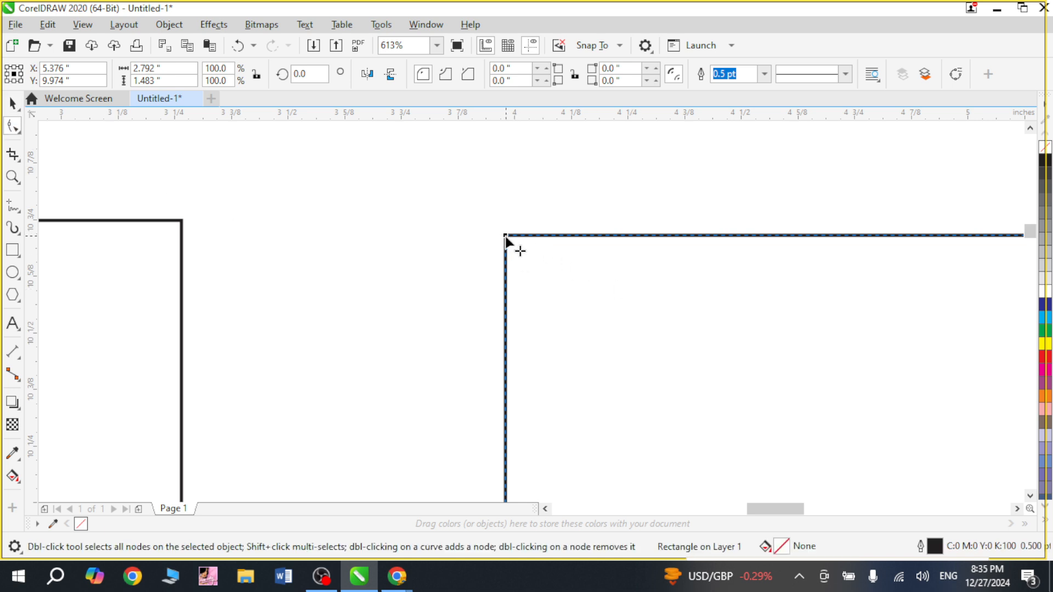
left_click_drag(506, 236, 602, 294)
scroll(603, 269, "down", 2)
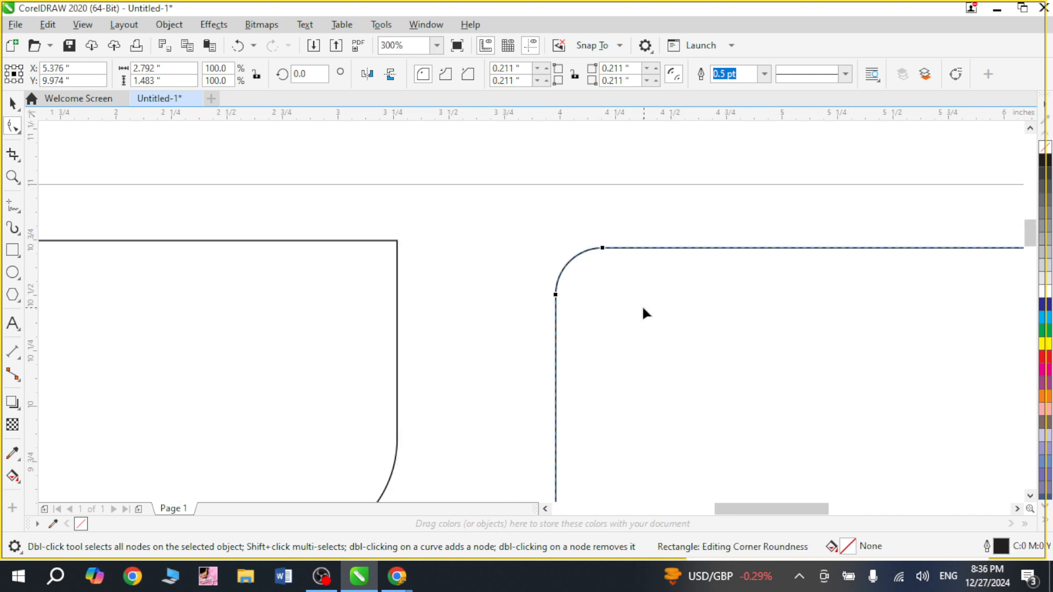
scroll(647, 313, "down", 1)
key("space")
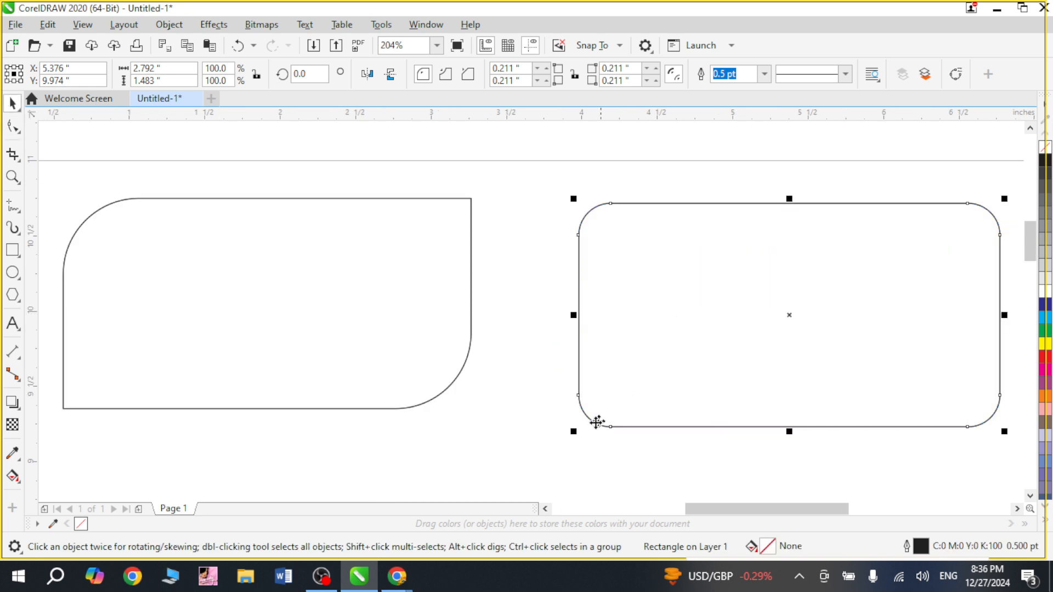
Scale the second rectangle down to about 2.5 by 1.3 inches and move it closer to the first.
left_click_drag(573, 432, 646, 399)
left_click_drag(754, 307, 637, 298)
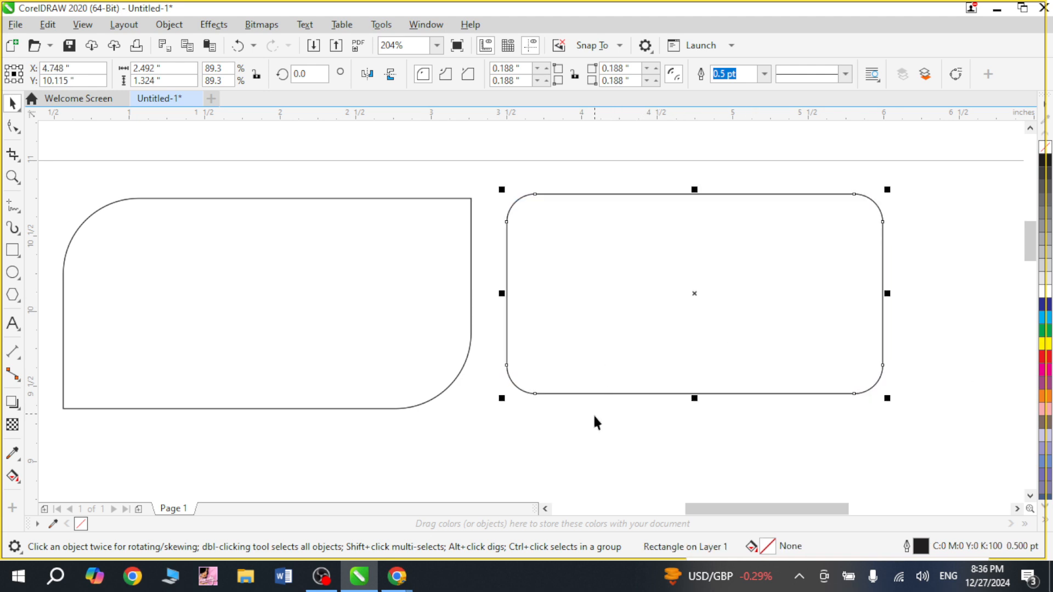
left_click(594, 420)
left_click(618, 306)
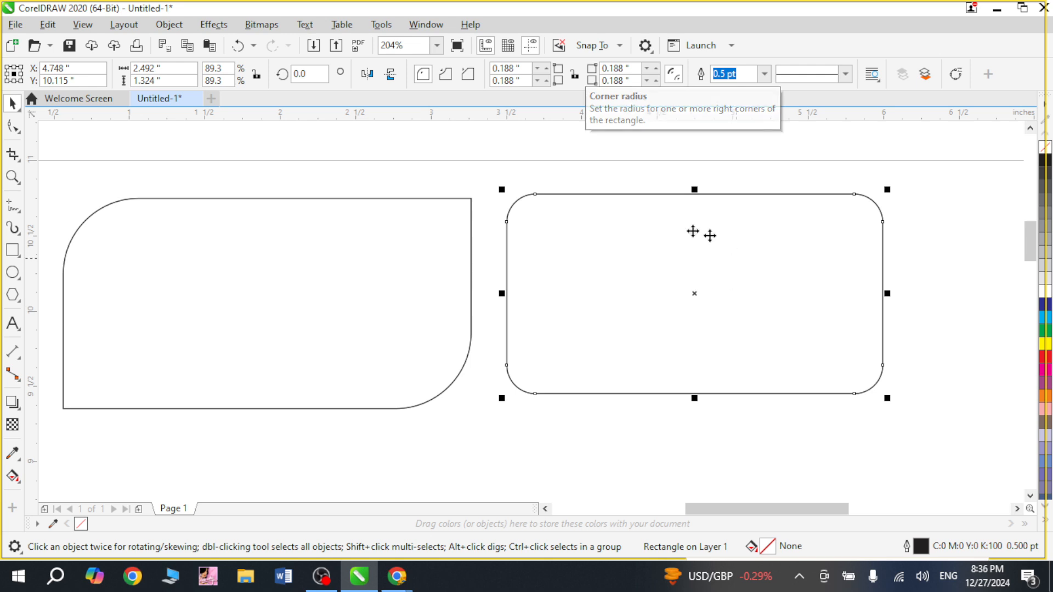
left_click(449, 415)
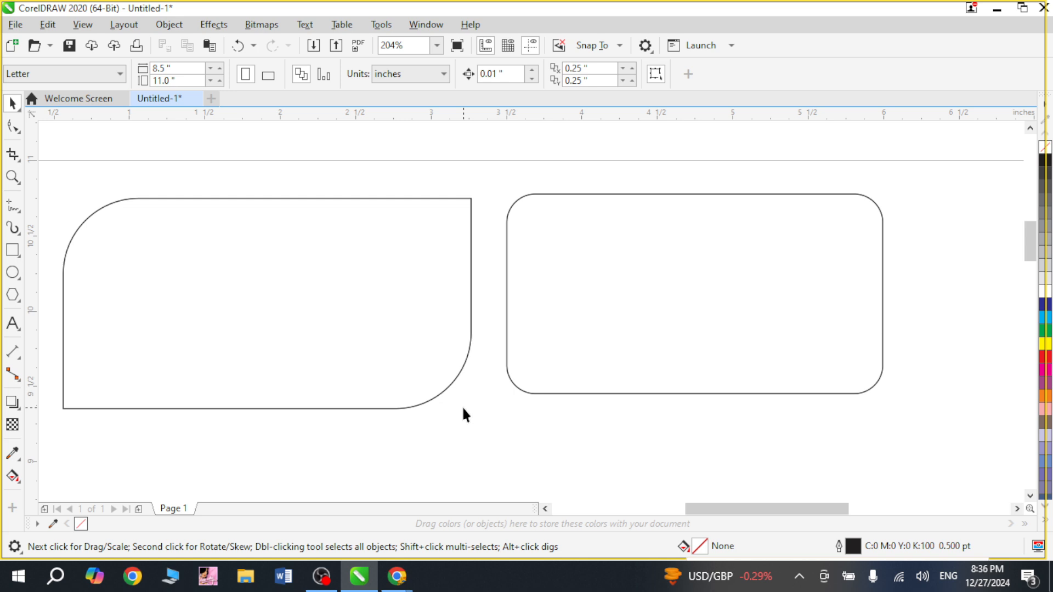
Draw a third rectangle about 2.44 by 1.07 inches below the first rectangle.
scroll(463, 458, "down", 2)
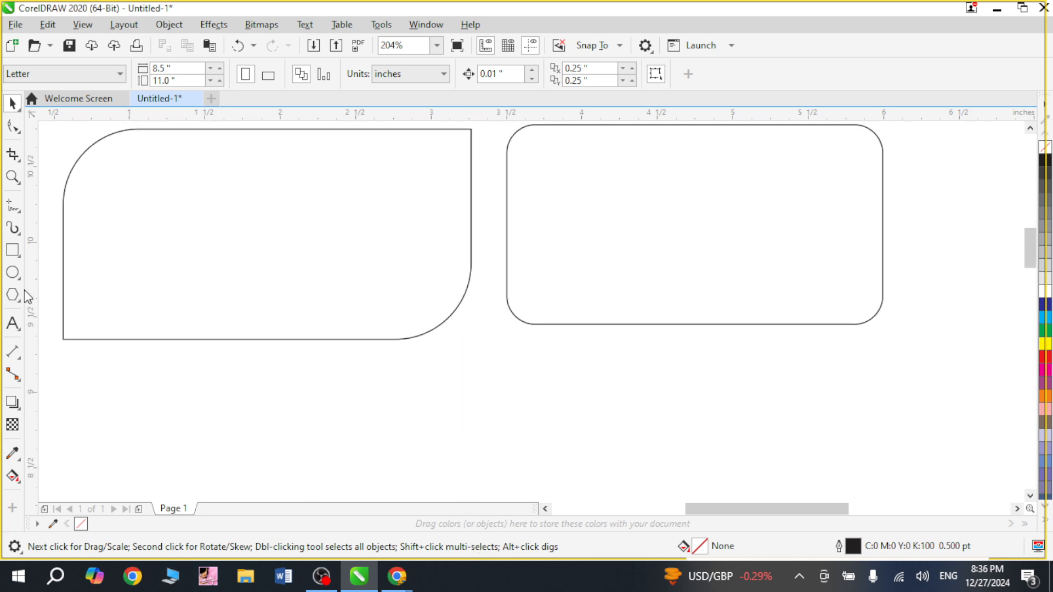
scroll(337, 467, "down", 1)
left_click_drag(368, 448, 369, 500)
left_click(13, 250)
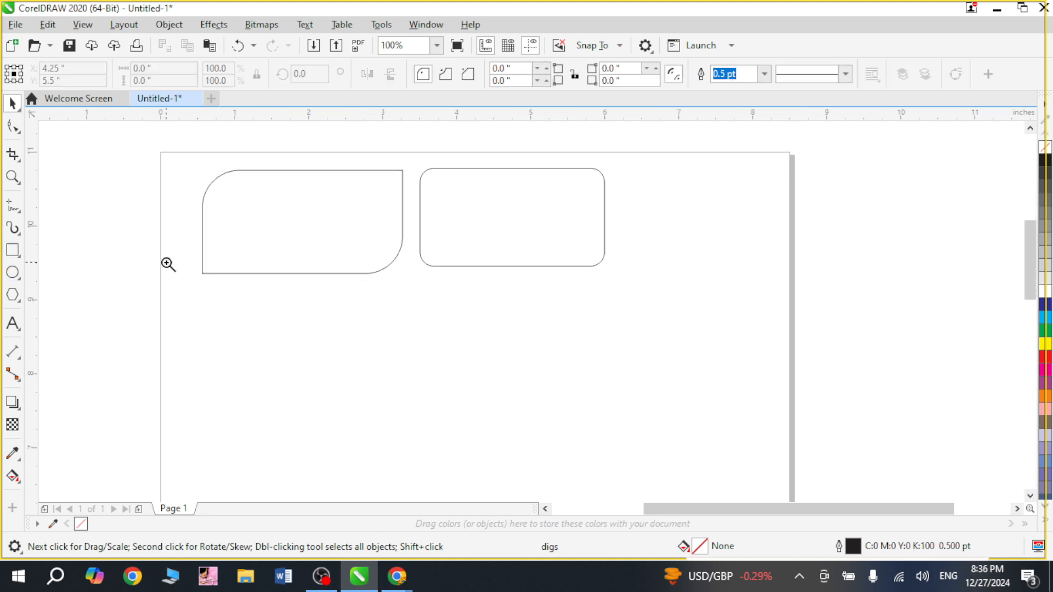
scroll(267, 319, "up", 2)
left_click_drag(386, 222, 808, 407)
key("space")
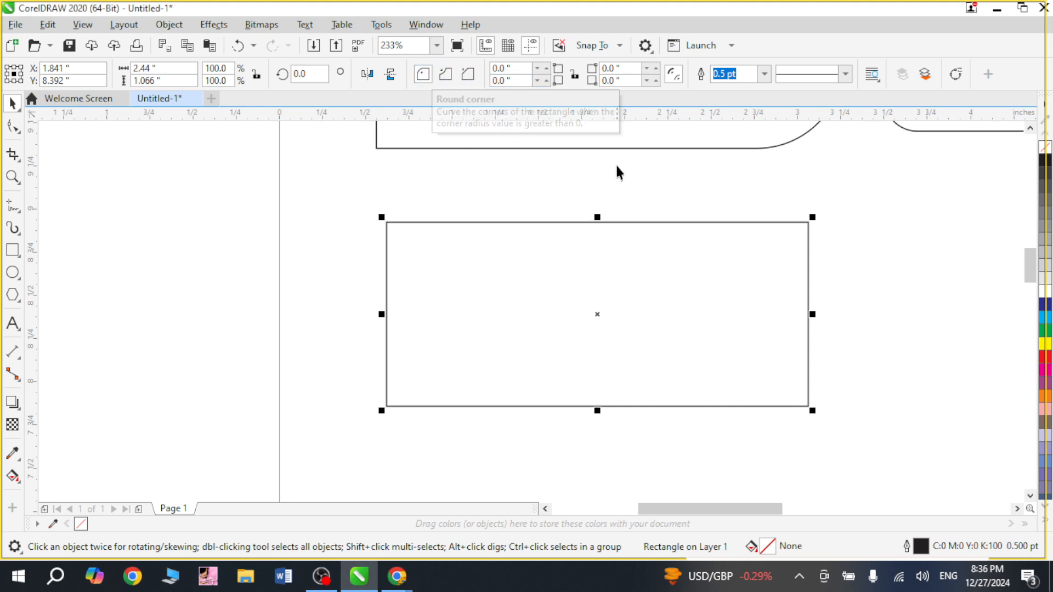
Duplicate the third rectangle and place the copy to its right.
scroll(786, 163, "right", 5)
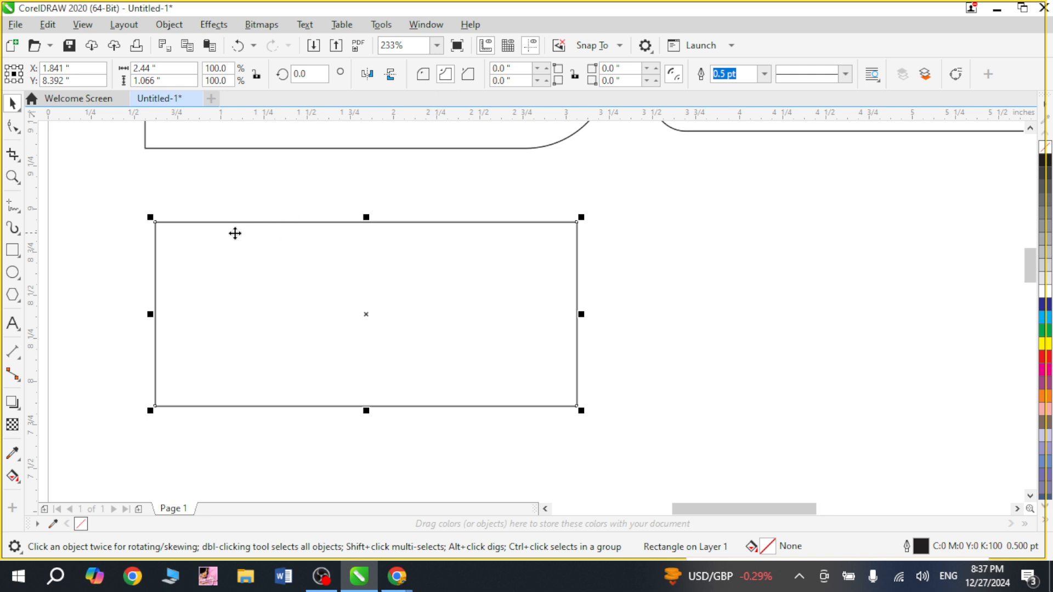
left_click(12, 130)
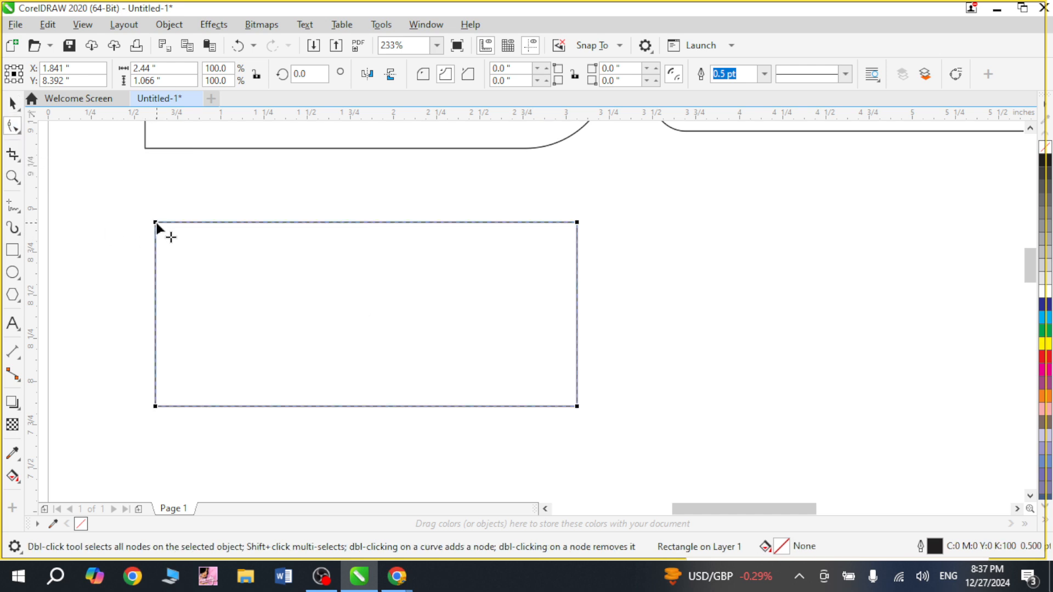
scroll(341, 299, "down", 2)
key("space")
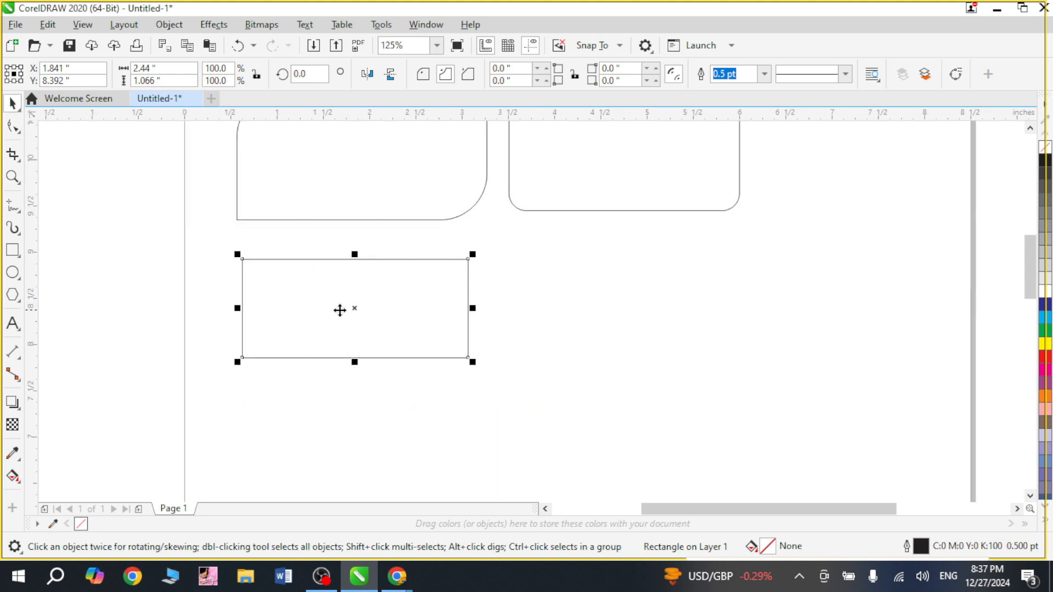
left_click_drag(340, 311, 647, 312)
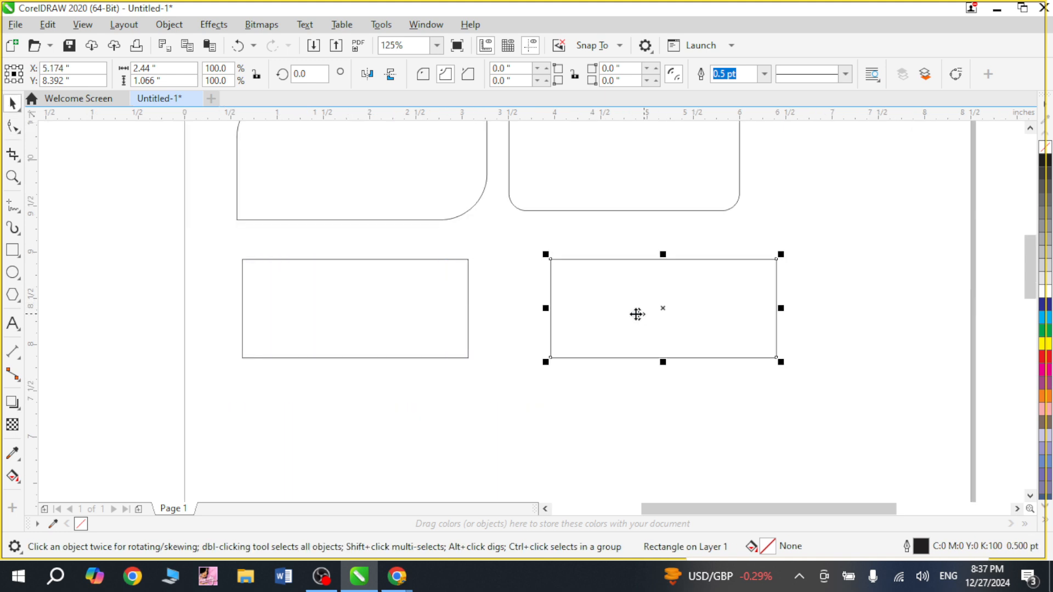
Give all four corners of the third rectangle scalloped notches of about 0.32 inches.
left_click(408, 314)
left_click(13, 127)
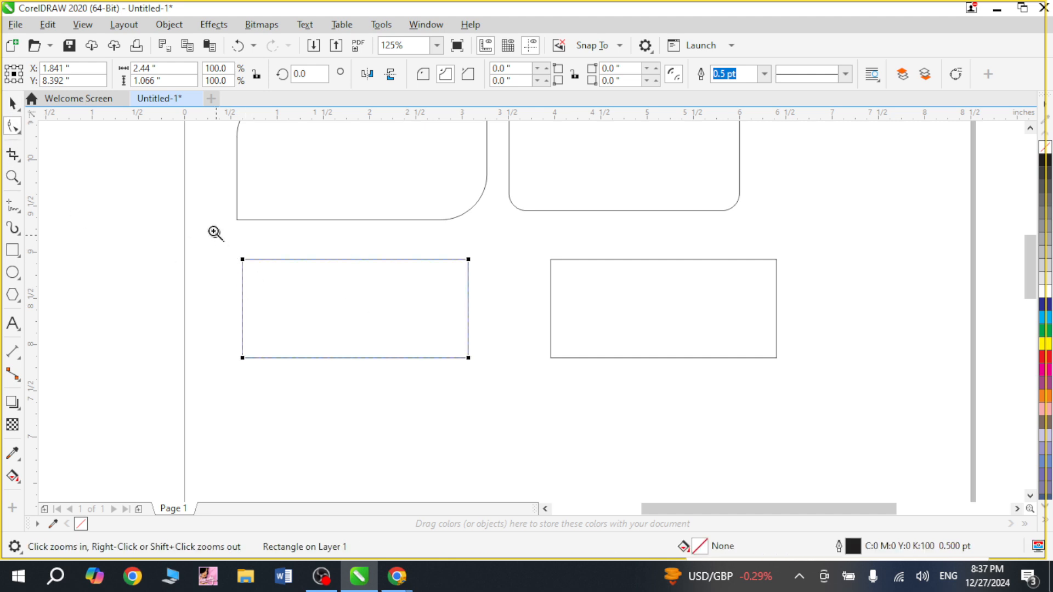
left_click_drag(215, 234, 497, 392)
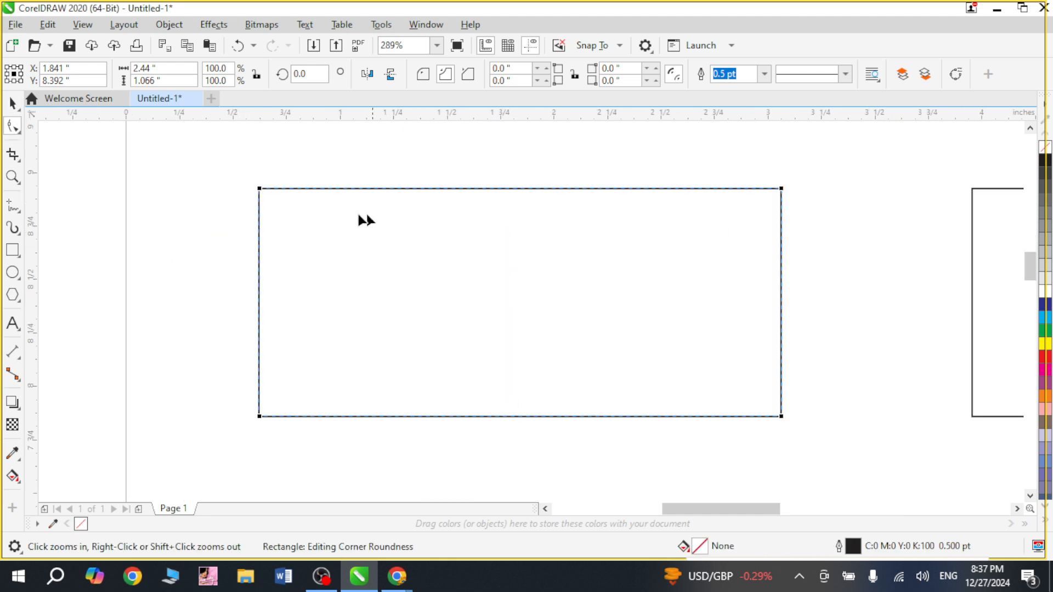
left_click_drag(260, 189, 329, 221)
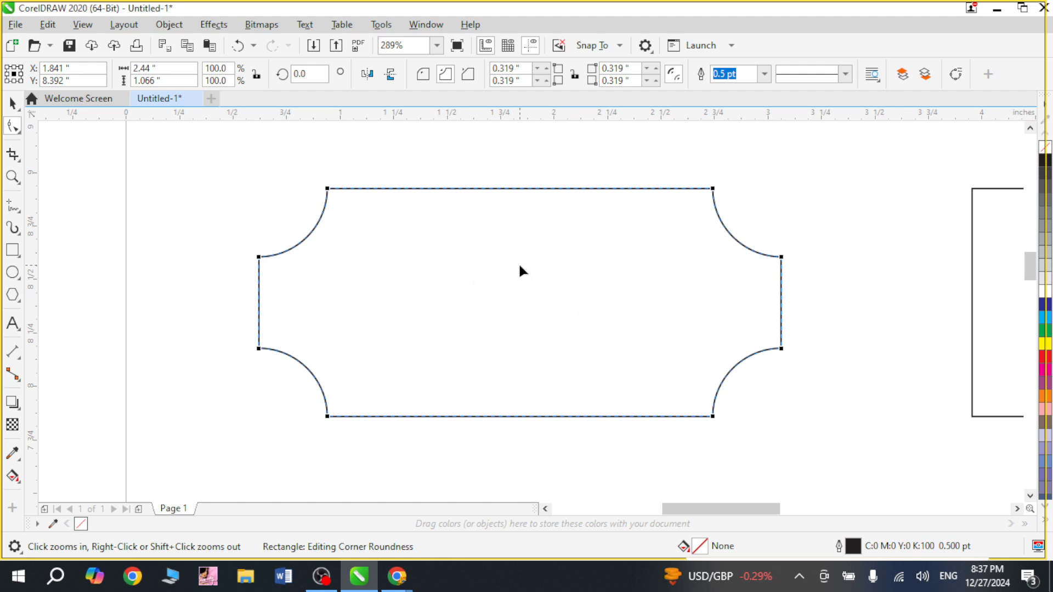
key("space")
scroll(538, 287, "down", 3)
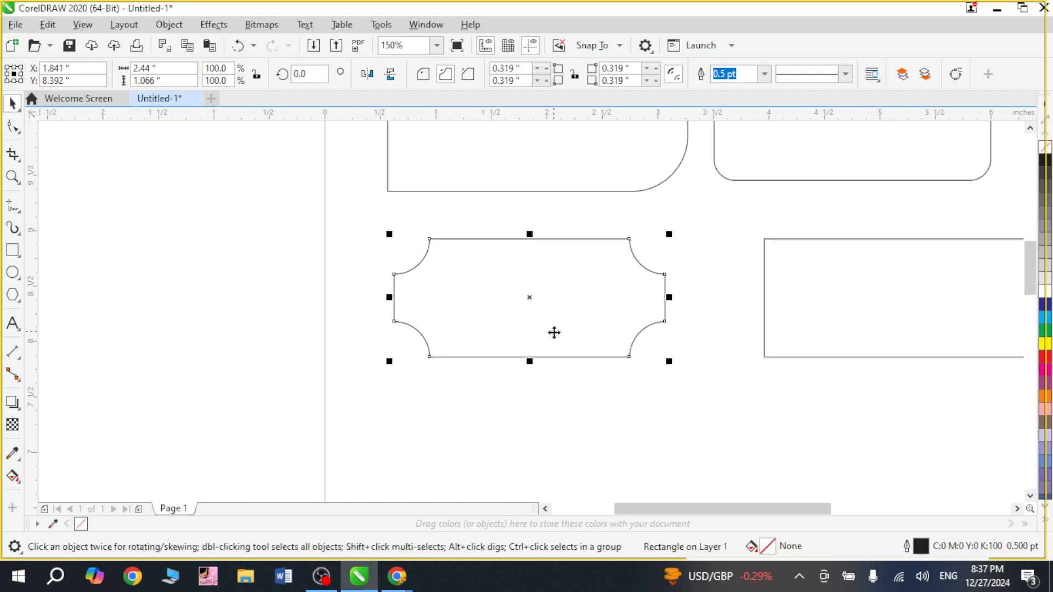
Try scalloping only the top-left corner of the copied rectangle about 0.34 inches, then undo it.
scroll(821, 428, "right", 4)
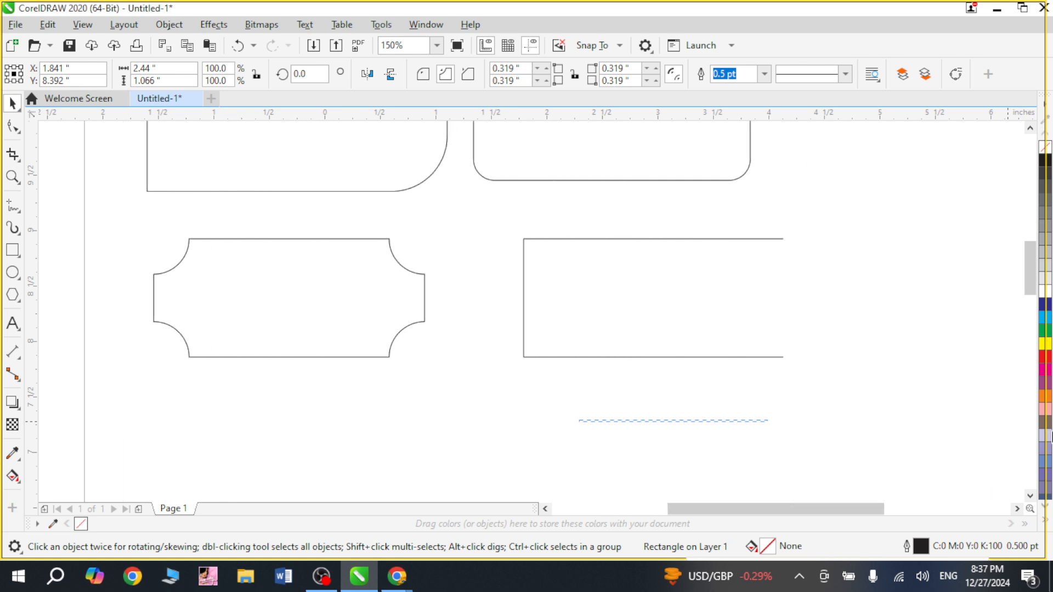
left_click(613, 317)
left_click(612, 317)
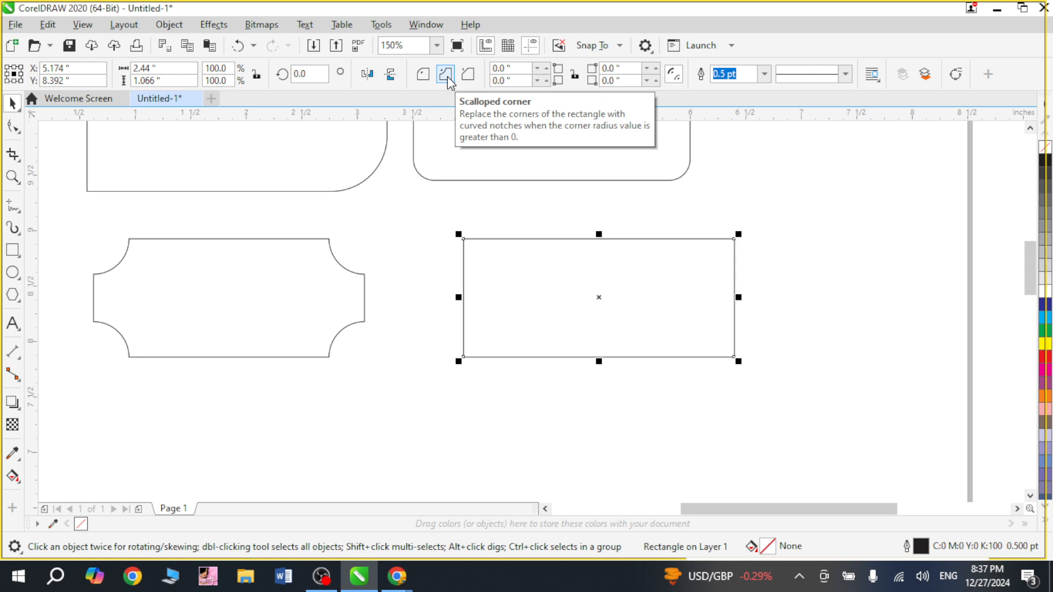
left_click(13, 127)
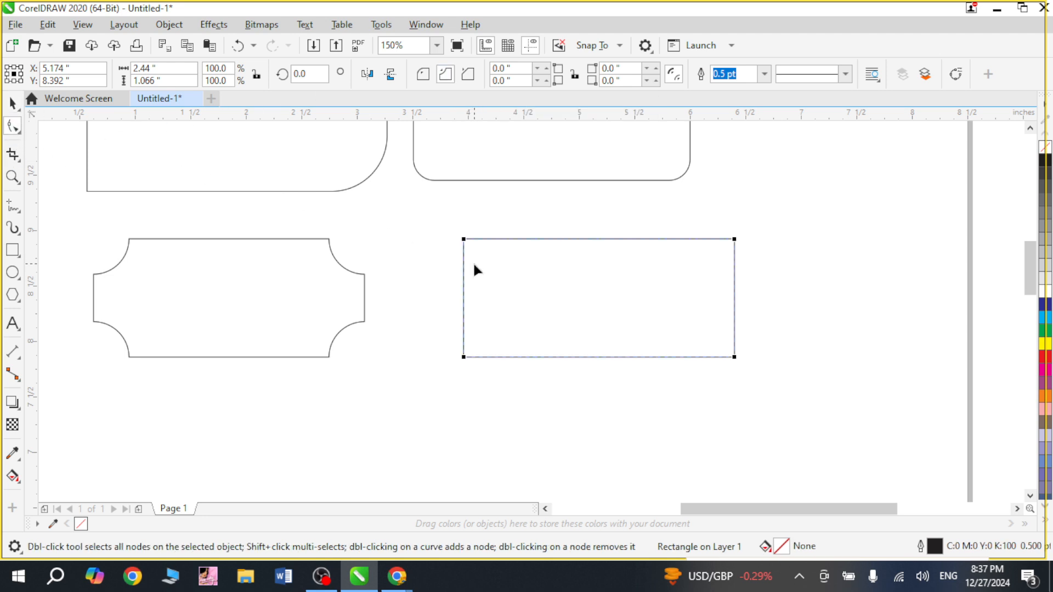
key("z")
left_click_drag(463, 225, 559, 298)
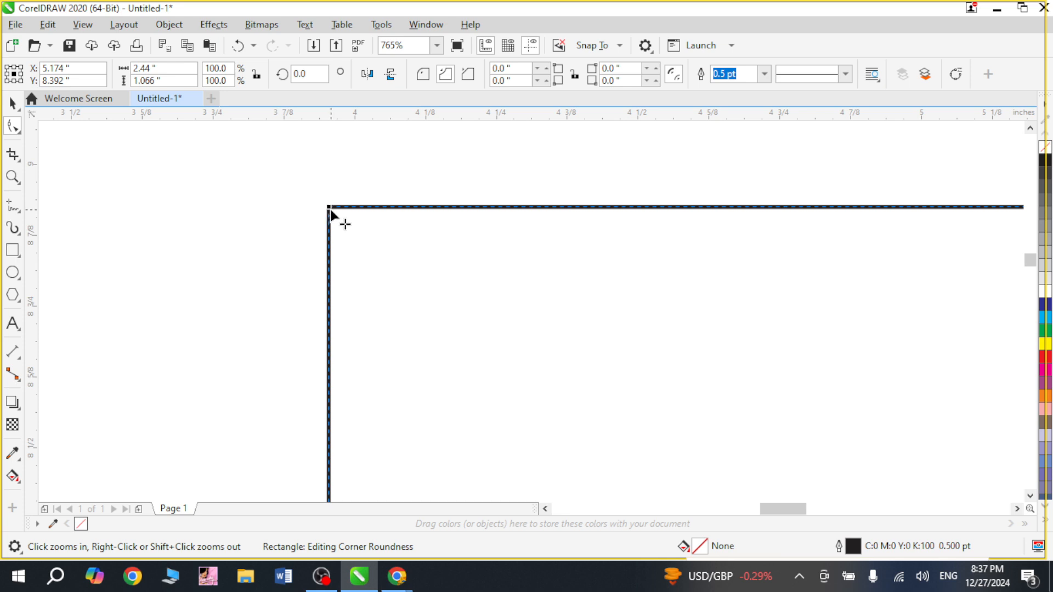
left_click_drag(330, 210, 518, 318)
scroll(557, 345, "down", 4)
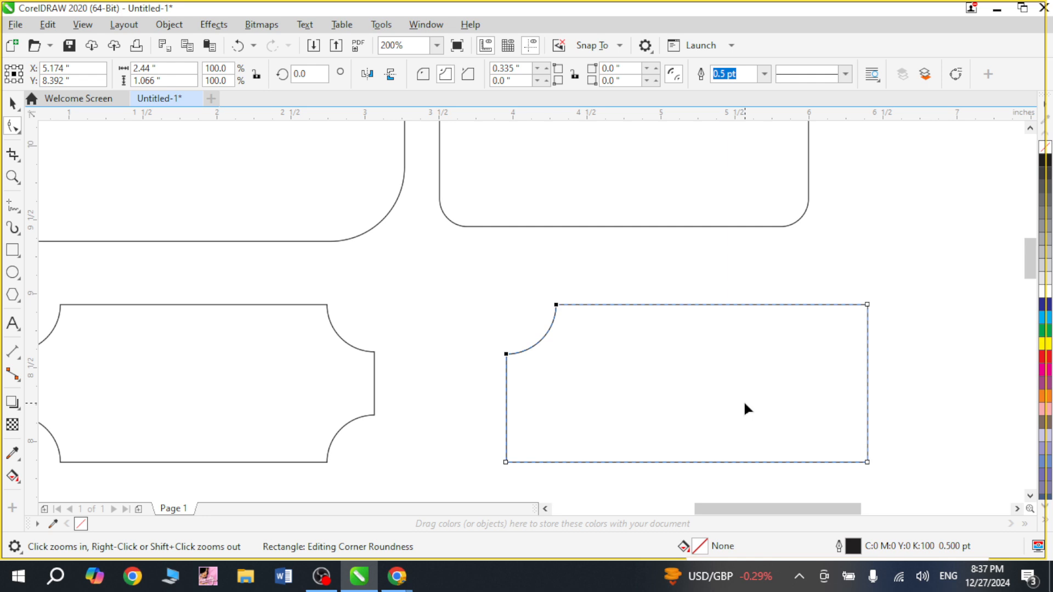
key("ctrl+z")
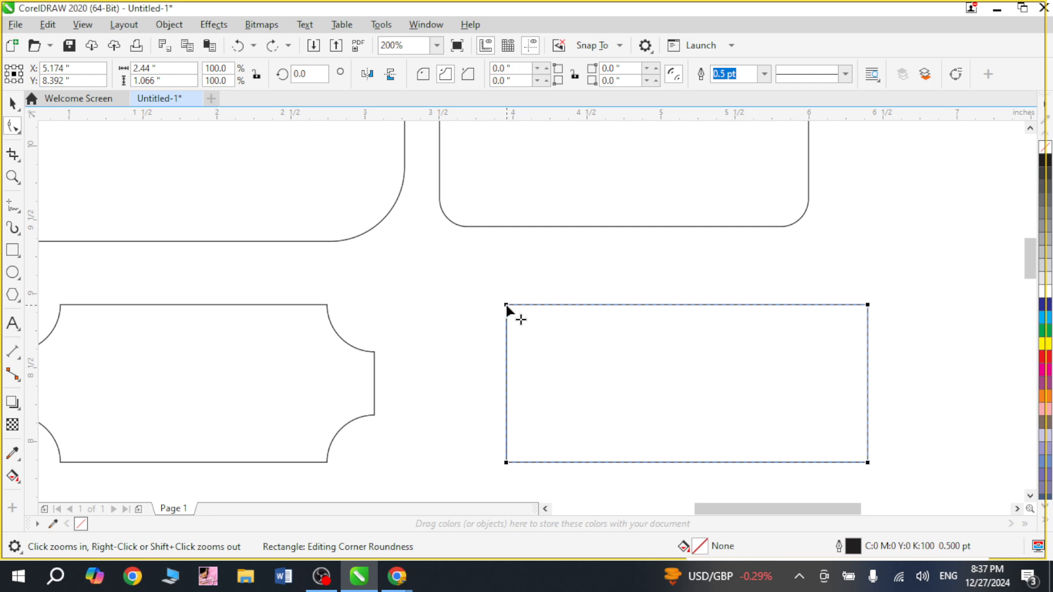
Scallop the copied rectangle's top-left and bottom-right corners about 0.48 inches.
left_click(506, 305)
left_click_drag(507, 306, 577, 348)
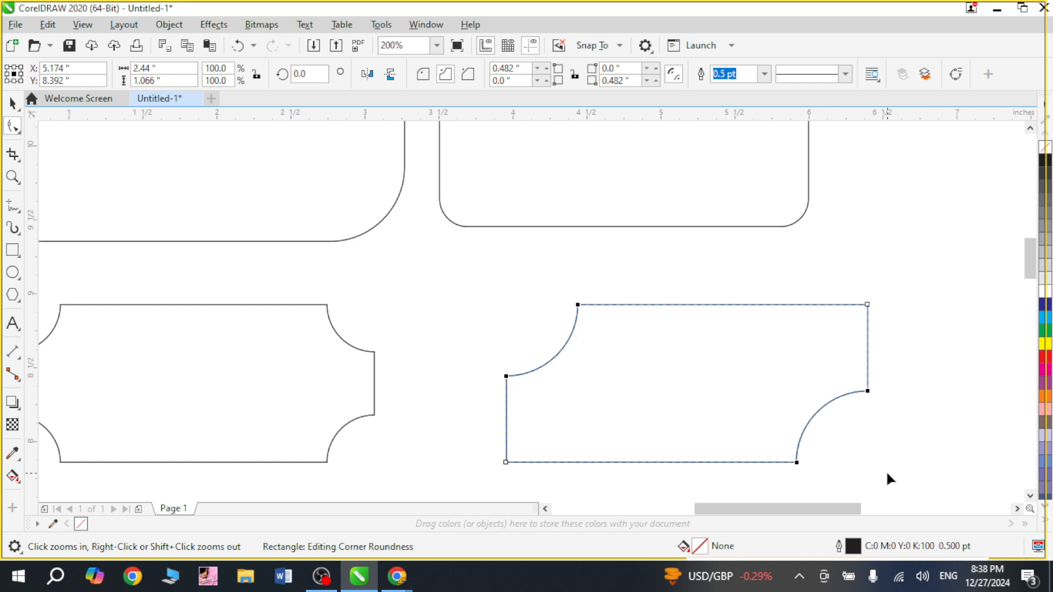
key("space")
left_click(891, 450)
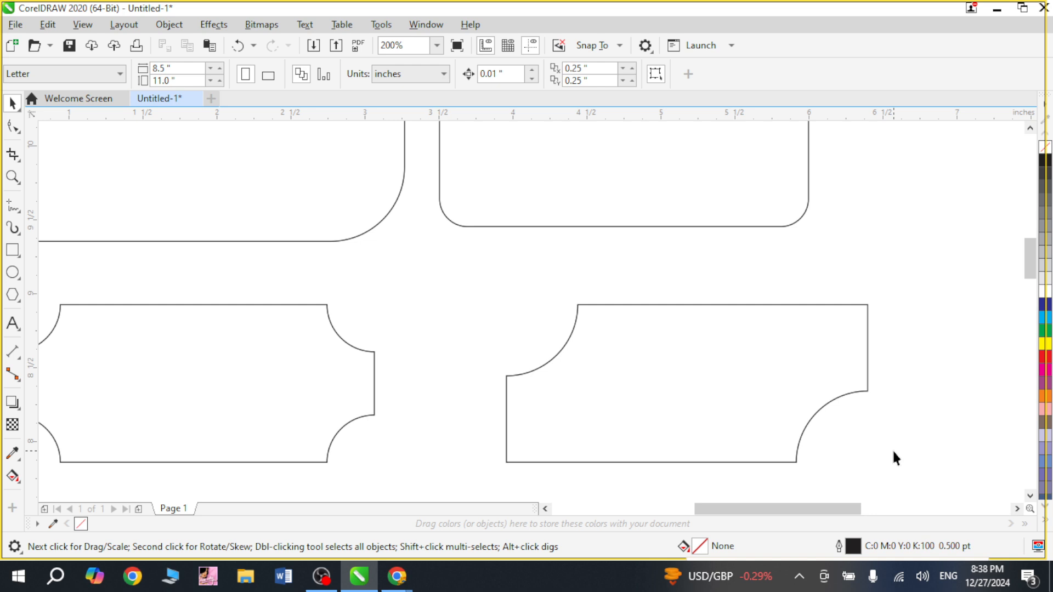
Draw a rectangle about 3.1 by 1.4 inches below the scalloped ones and duplicate it to the right.
scroll(891, 452, "down", 1)
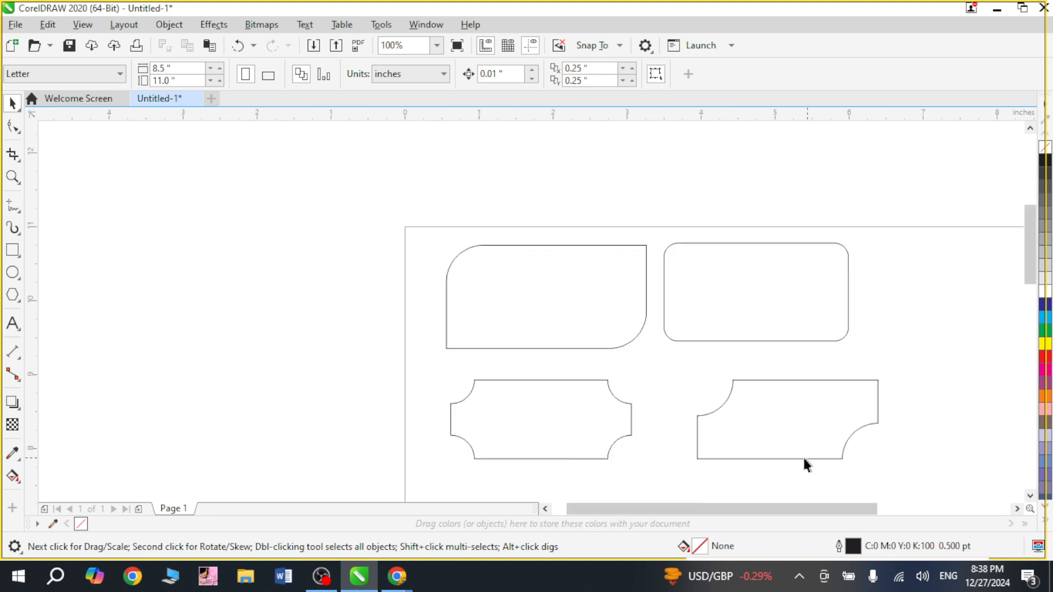
left_click_drag(240, 396, 321, 591)
left_click(12, 250)
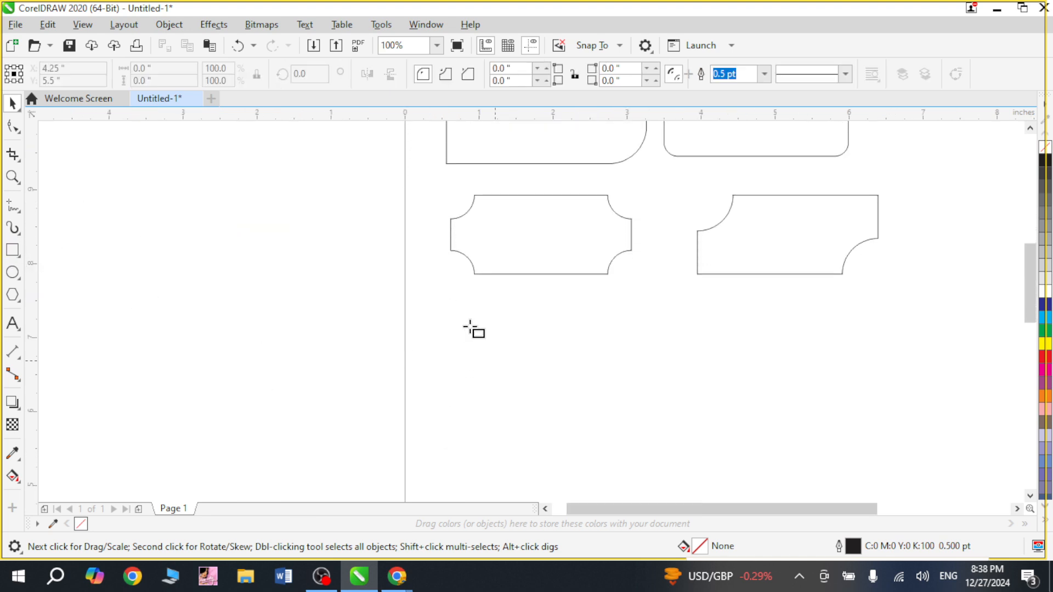
left_click_drag(456, 316, 688, 420)
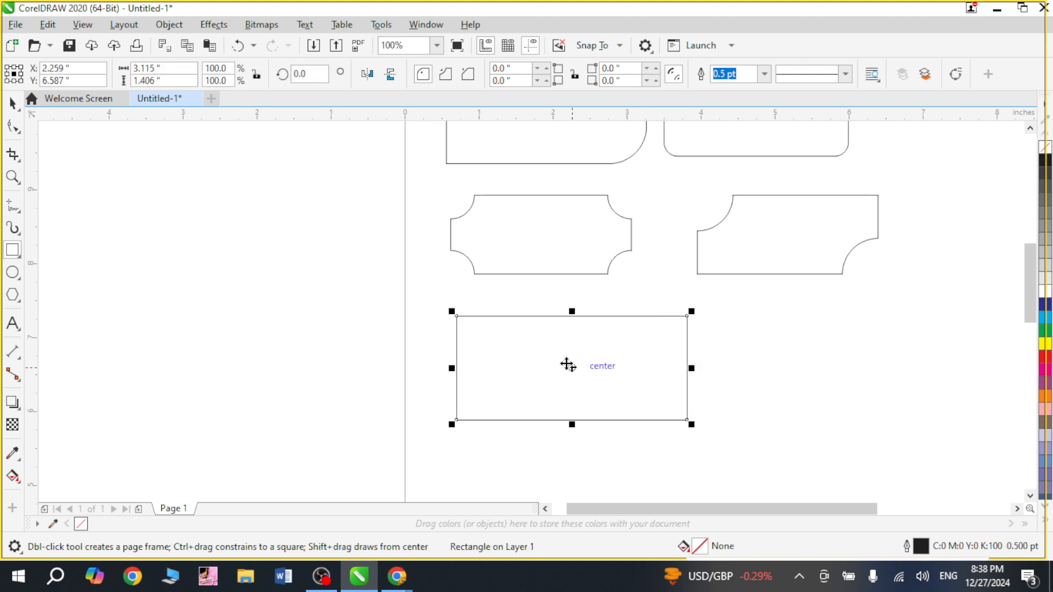
key("space")
left_click_drag(529, 357, 821, 400)
Chamfer all four corners of the lower-left rectangle about 0.43 inches.
left_click(596, 357)
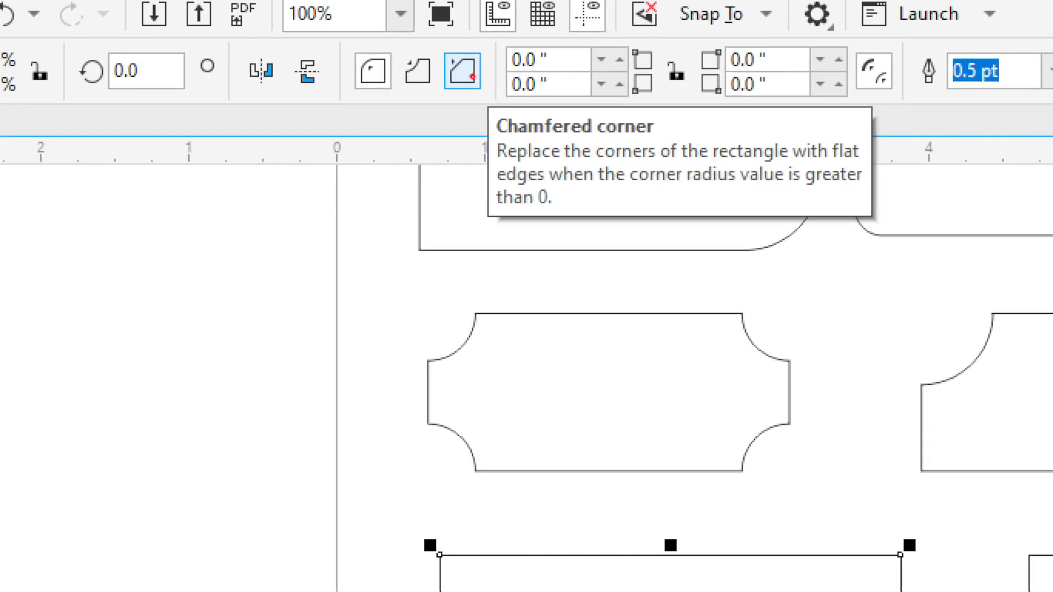
left_click_drag(473, 78, 490, 88)
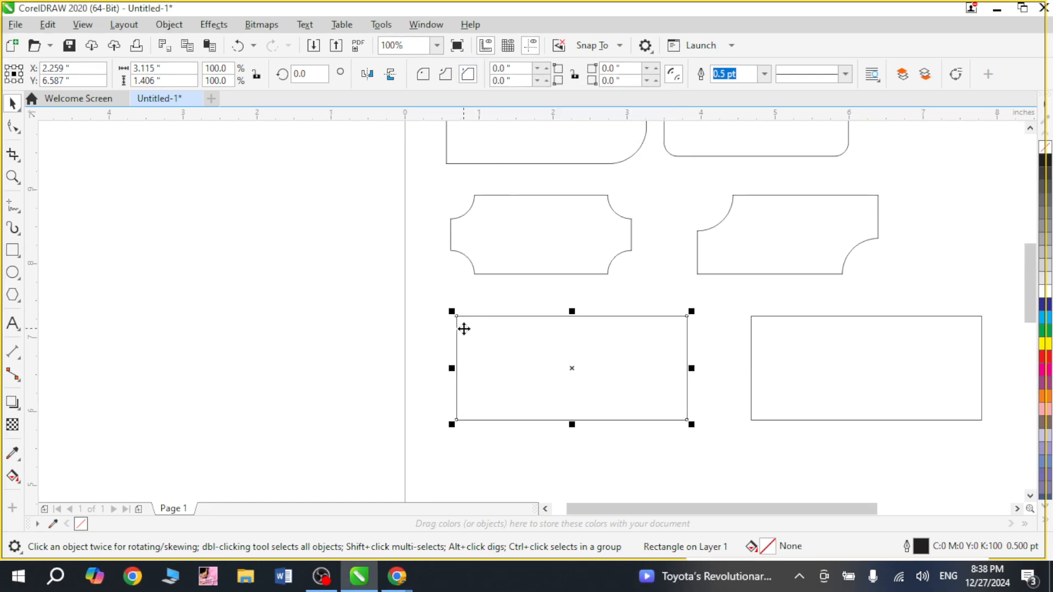
left_click(13, 126)
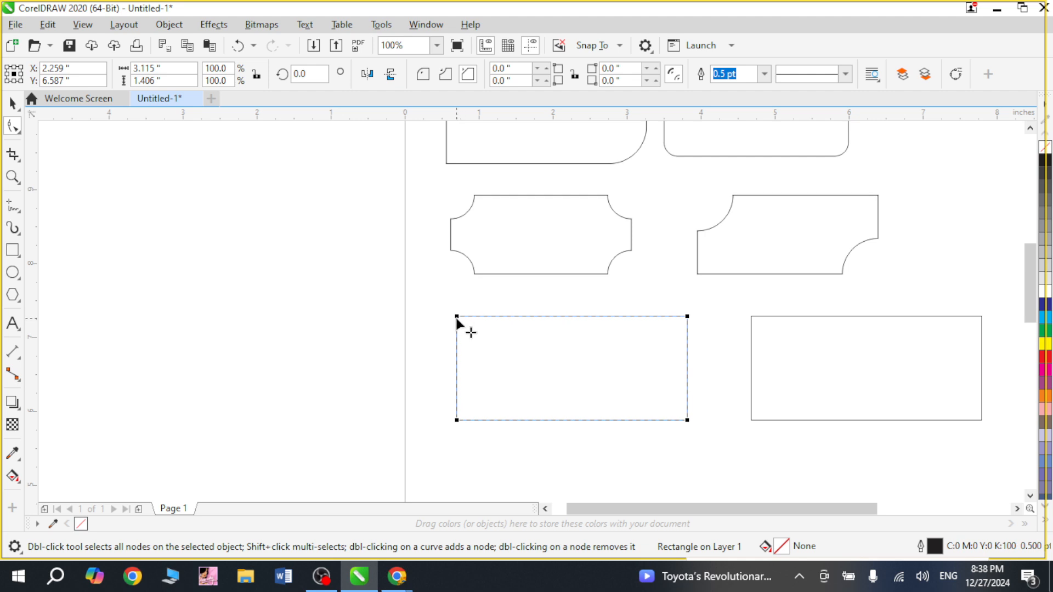
left_click_drag(457, 321, 486, 332)
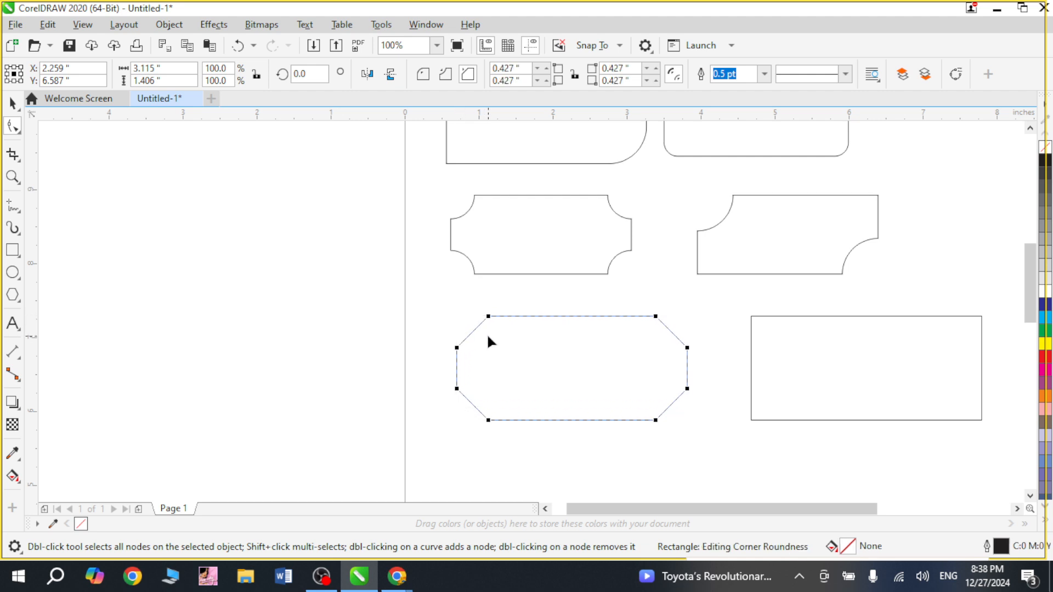
key("space")
key("F2")
left_click_drag(402, 299, 709, 445)
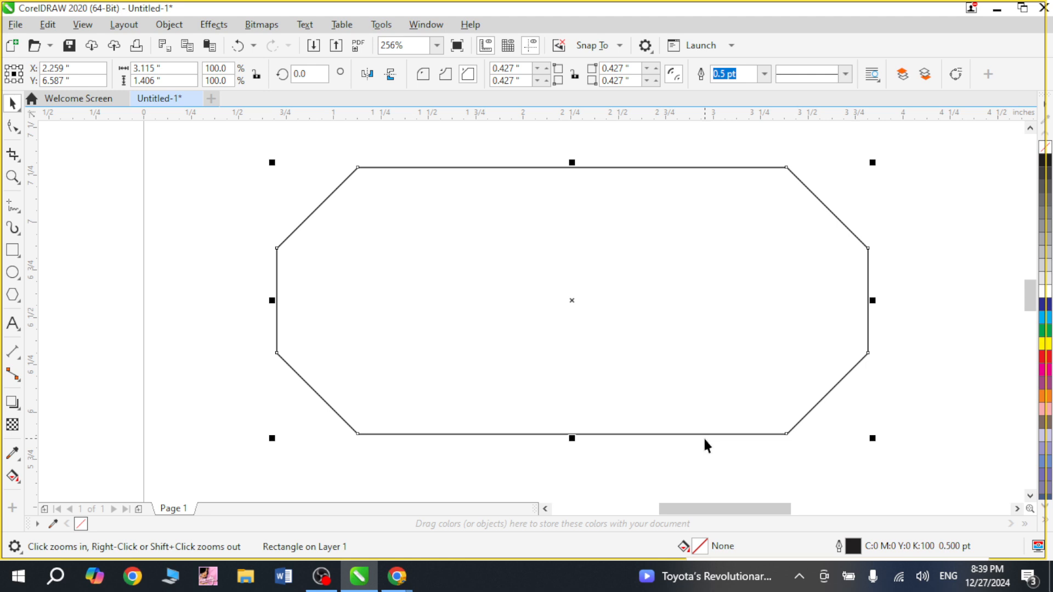
right_click(709, 433)
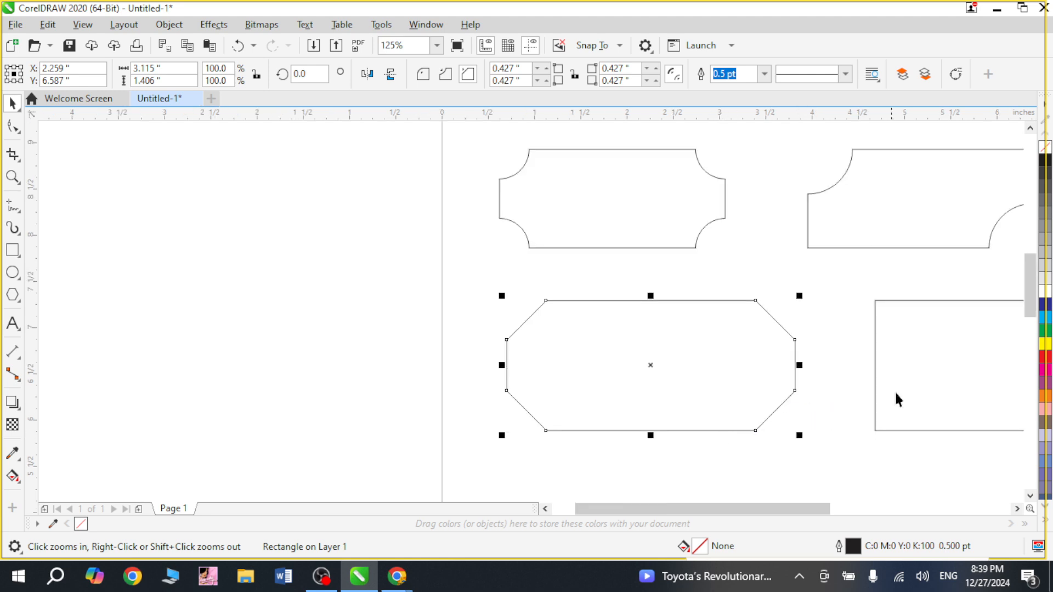
Chamfer the top-right and bottom-left corners of the lower-right rectangle about 0.7 inches.
left_click_drag(901, 460, 1051, 466)
left_click_drag(1052, 473, 977, 469)
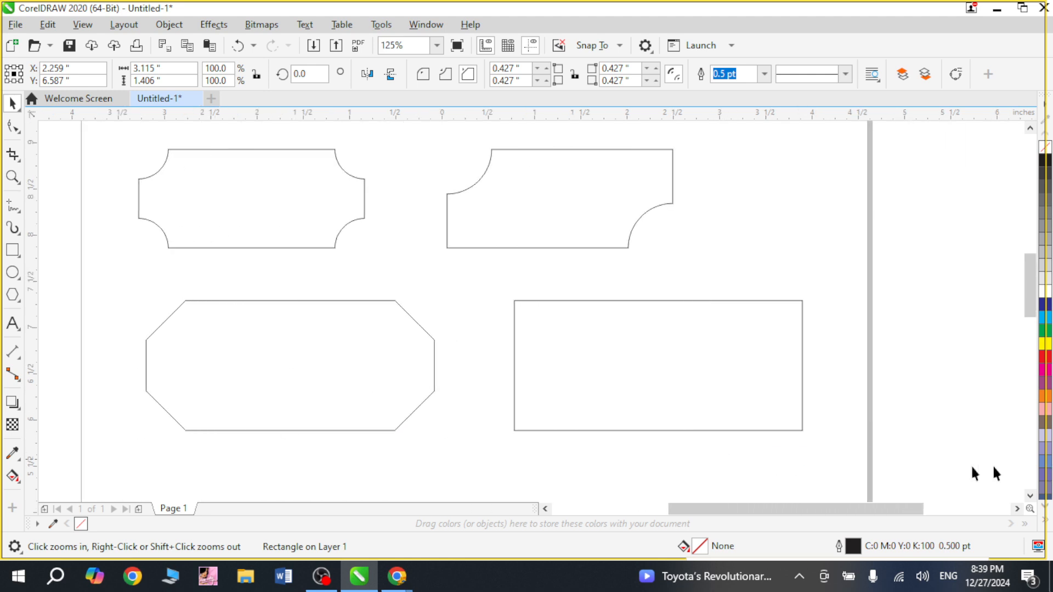
left_click(658, 383)
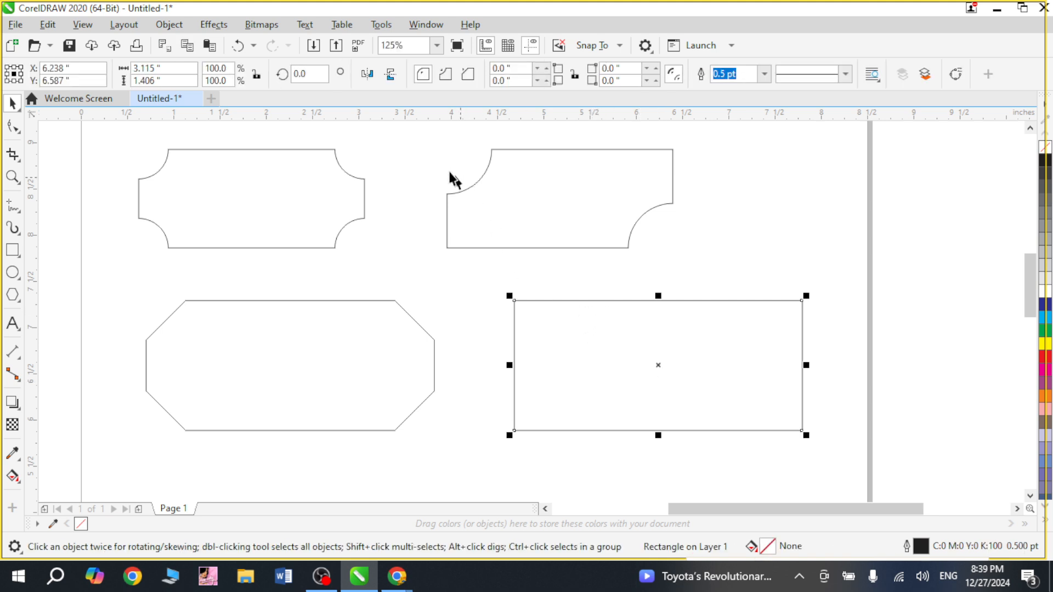
left_click(12, 128)
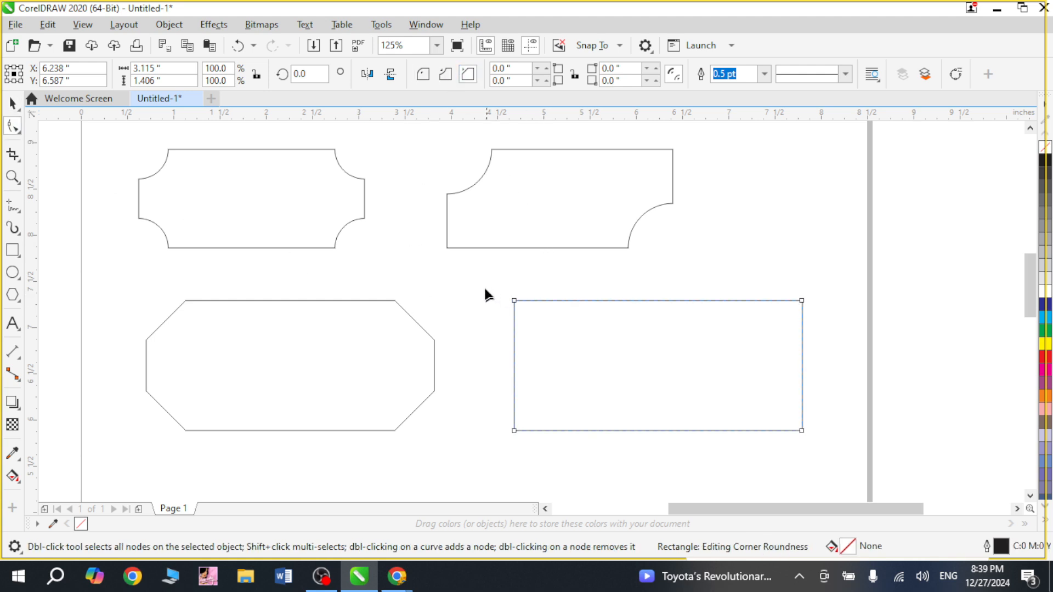
key("z")
left_click_drag(475, 258, 842, 467)
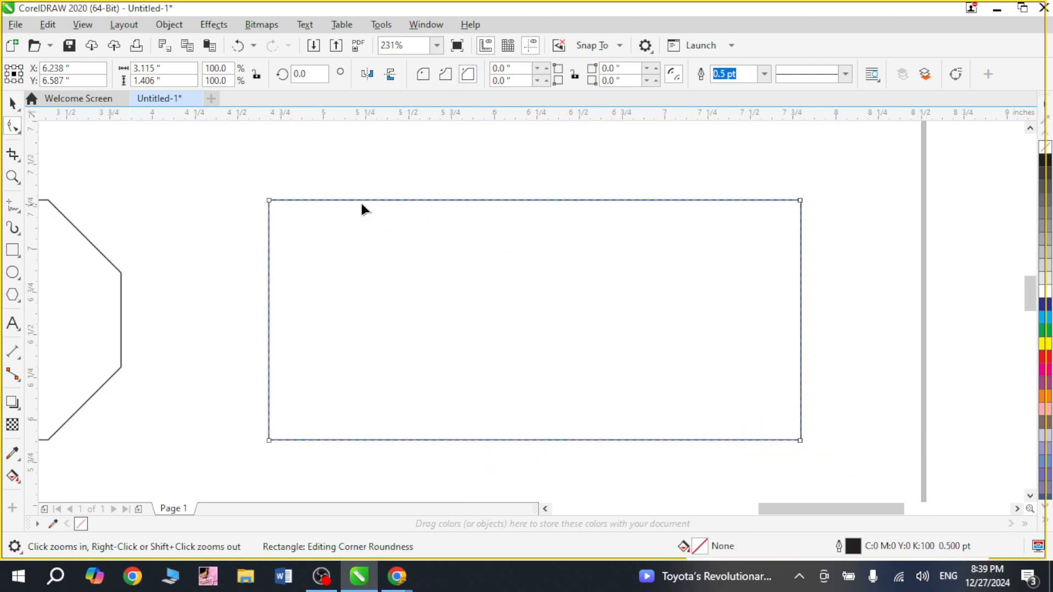
left_click(269, 201)
left_click(801, 201)
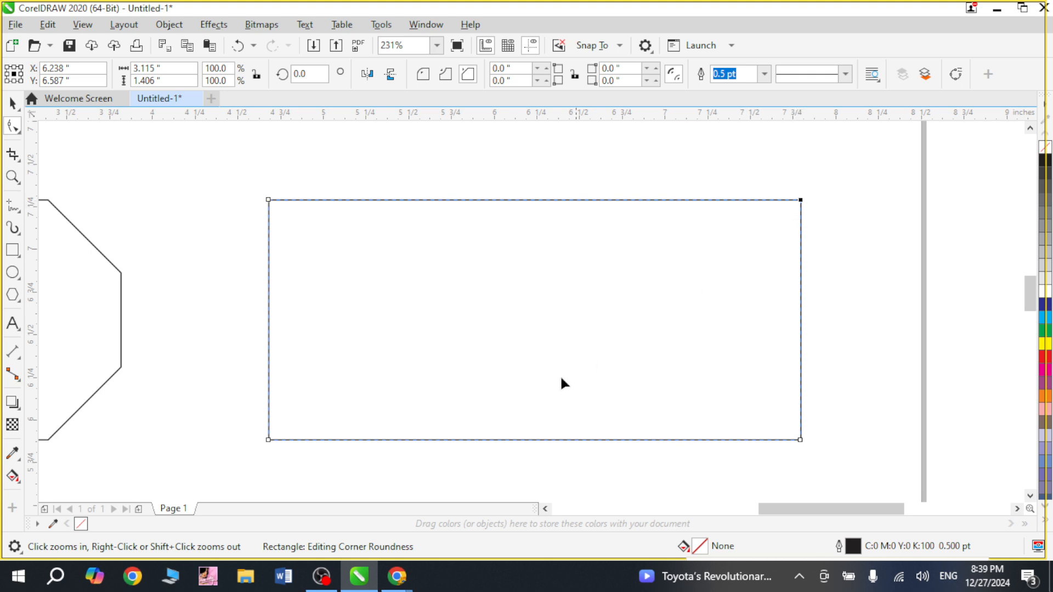
left_click(269, 439)
left_click_drag(269, 439, 421, 395)
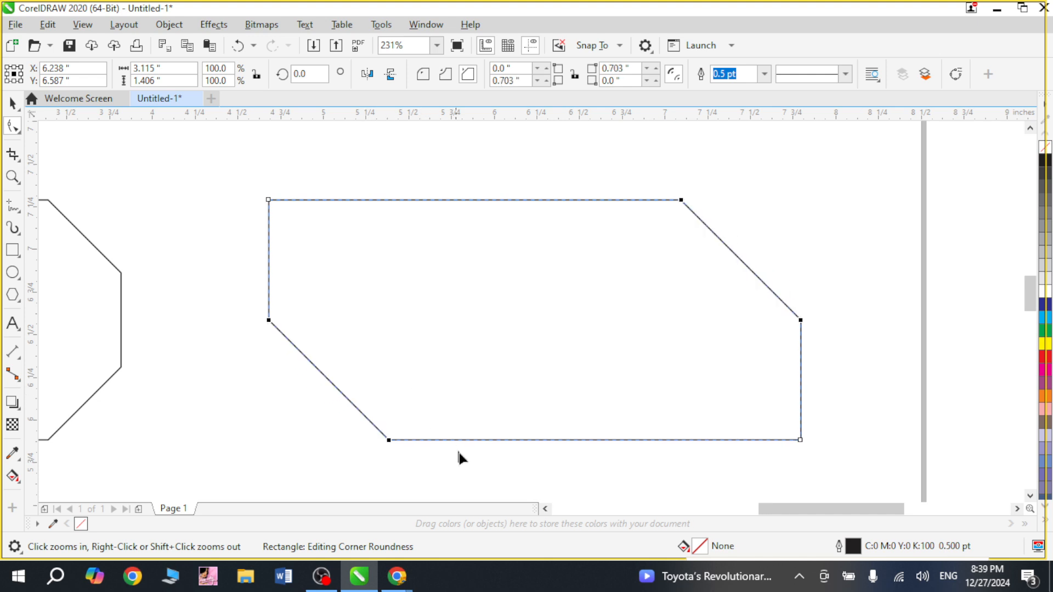
key("space")
left_click(307, 431)
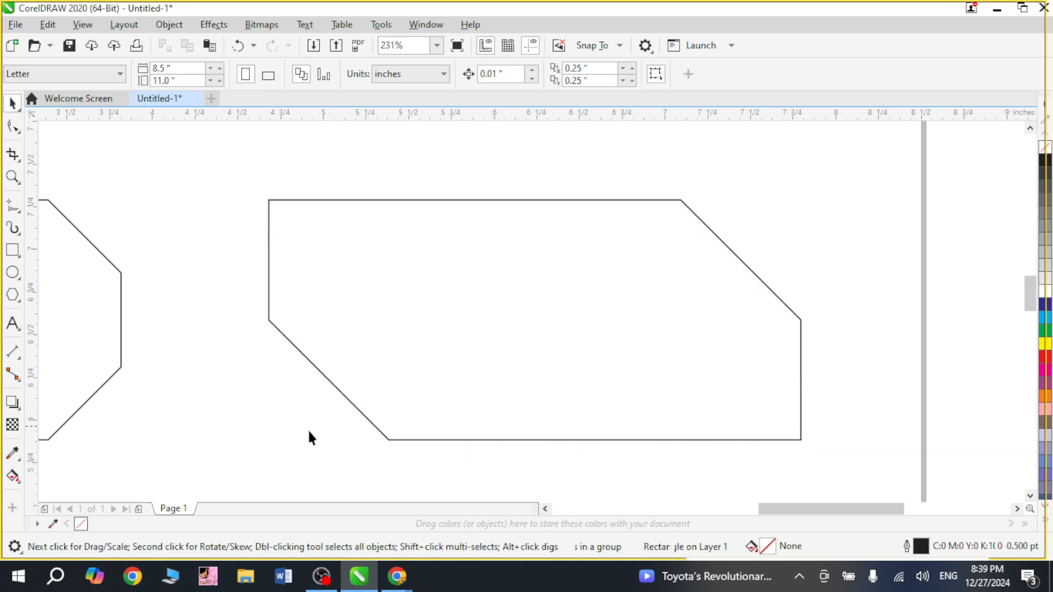
Align the left column of rectangles on their centres, align the right column, and shift it further right.
scroll(309, 437, "down", 3)
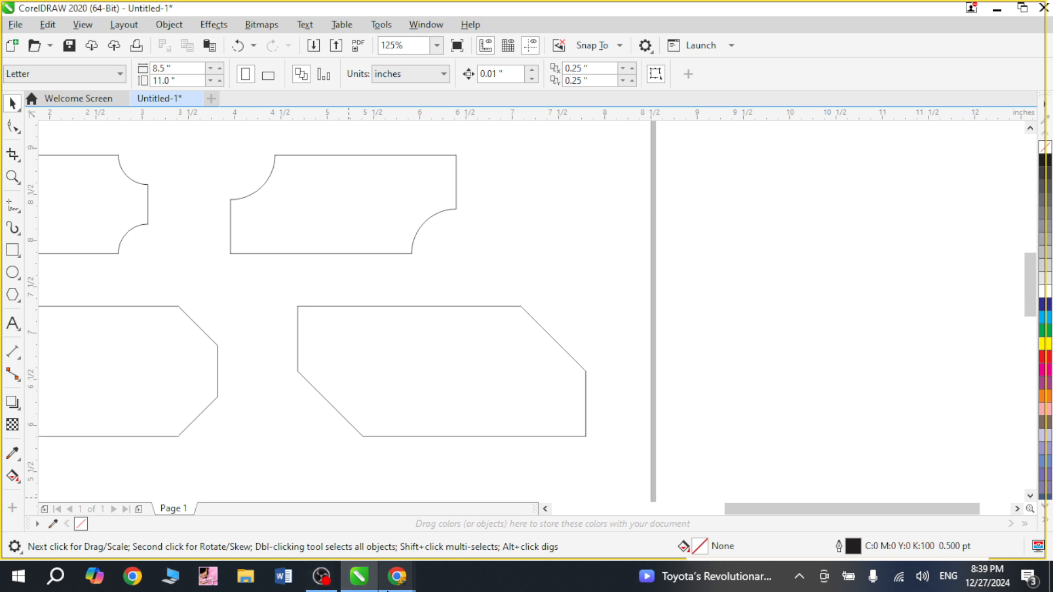
scroll(254, 473, "down", 2)
scroll(275, 445, "up", 2)
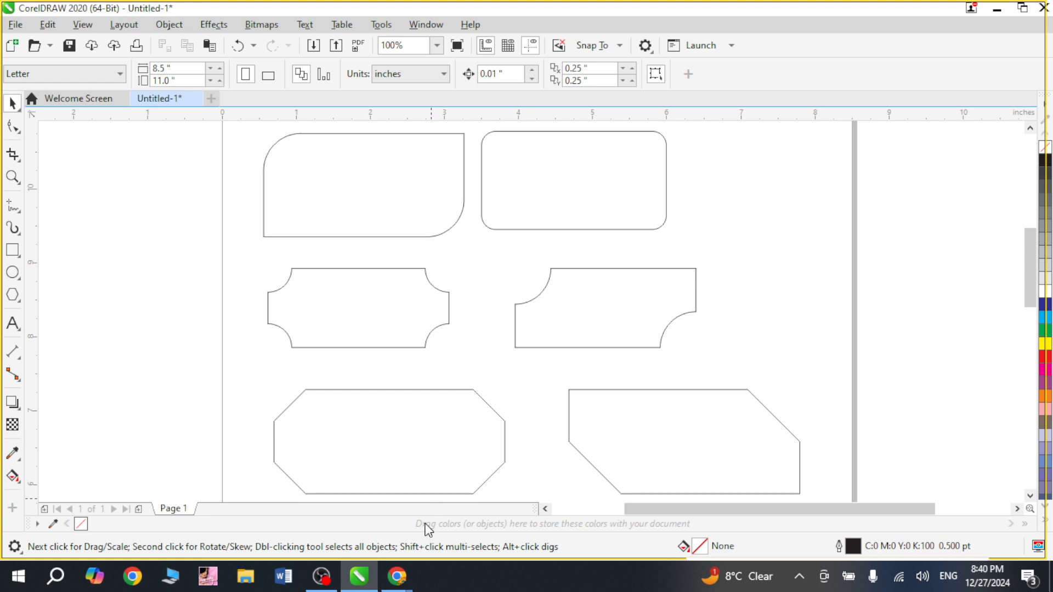
left_click_drag(365, 188, 390, 478)
key("c")
left_click_drag(603, 173, 671, 455)
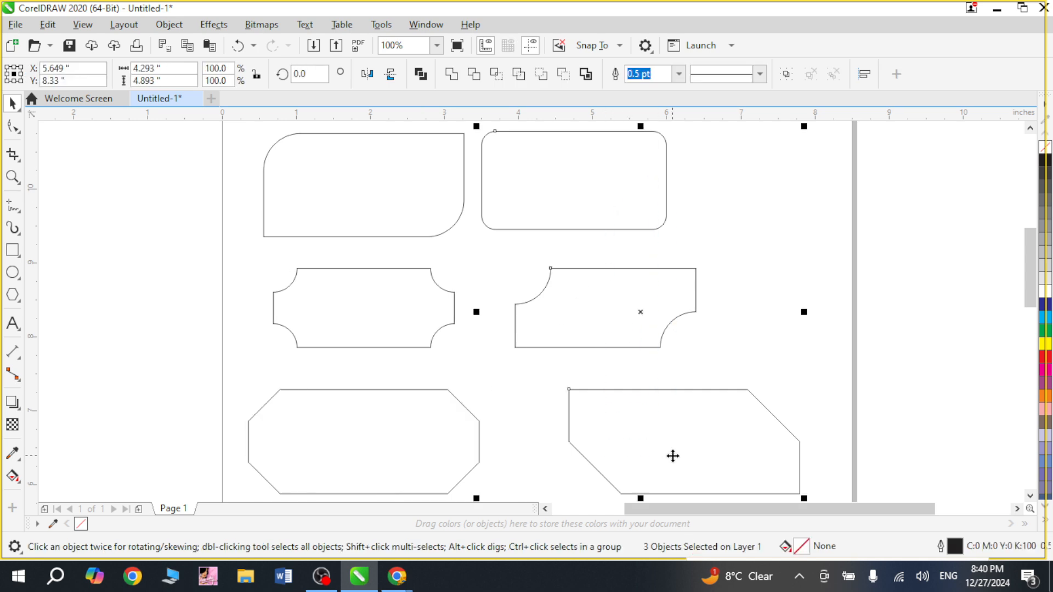
key("c")
left_click_drag(579, 312, 645, 314)
left_click(805, 306)
Try setting the outline width of all six rectangles to 2.0 pt, then undo it.
scroll(806, 312, "down", 2)
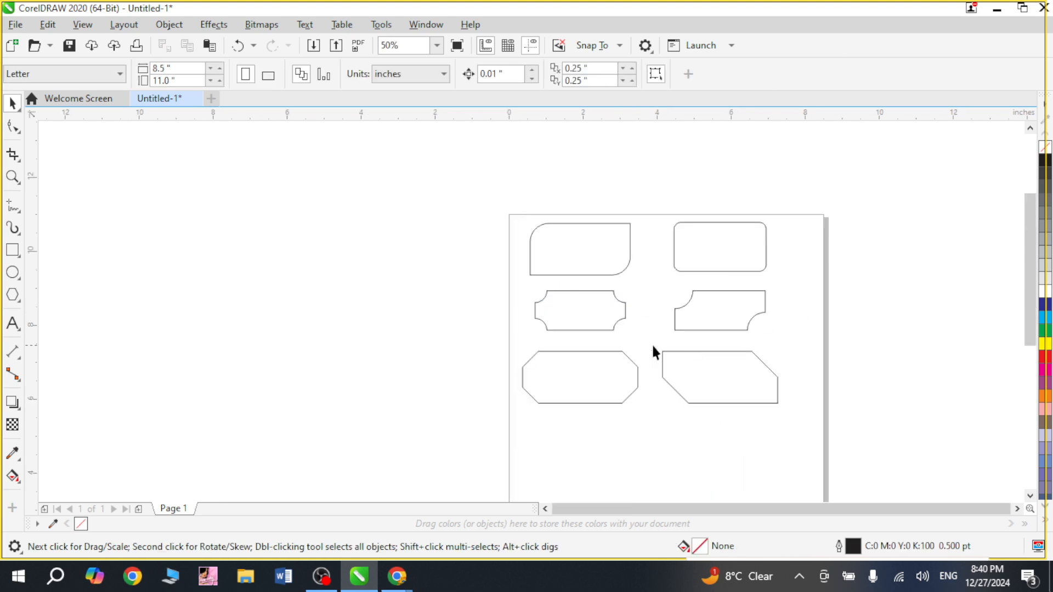
key("z")
left_click_drag(510, 183, 795, 423)
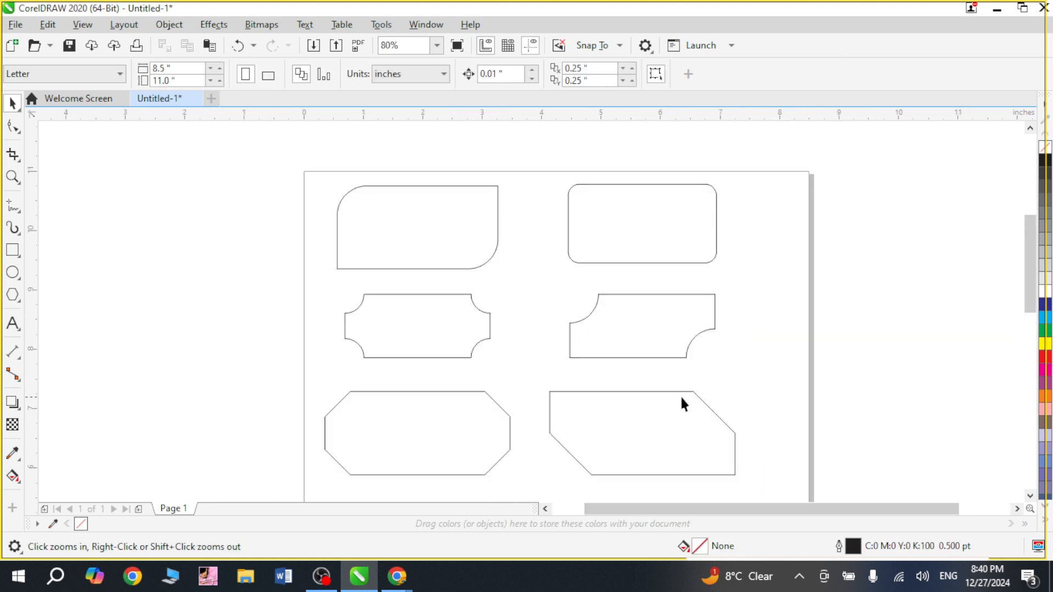
scroll(673, 395, "up", 1)
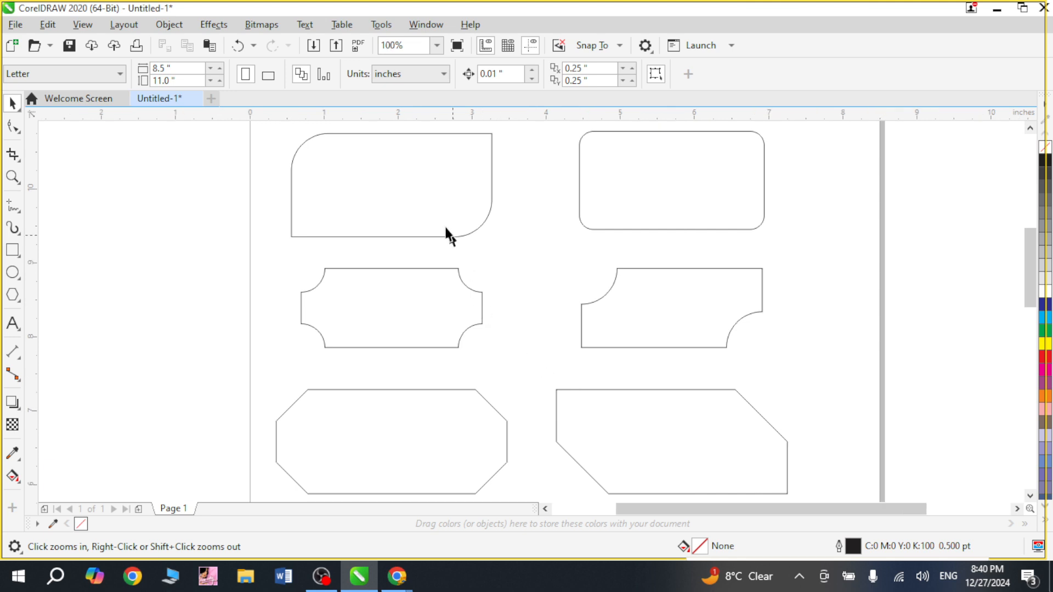
left_click_drag(326, 92, 659, 459)
left_click_drag(617, 418, 659, 447)
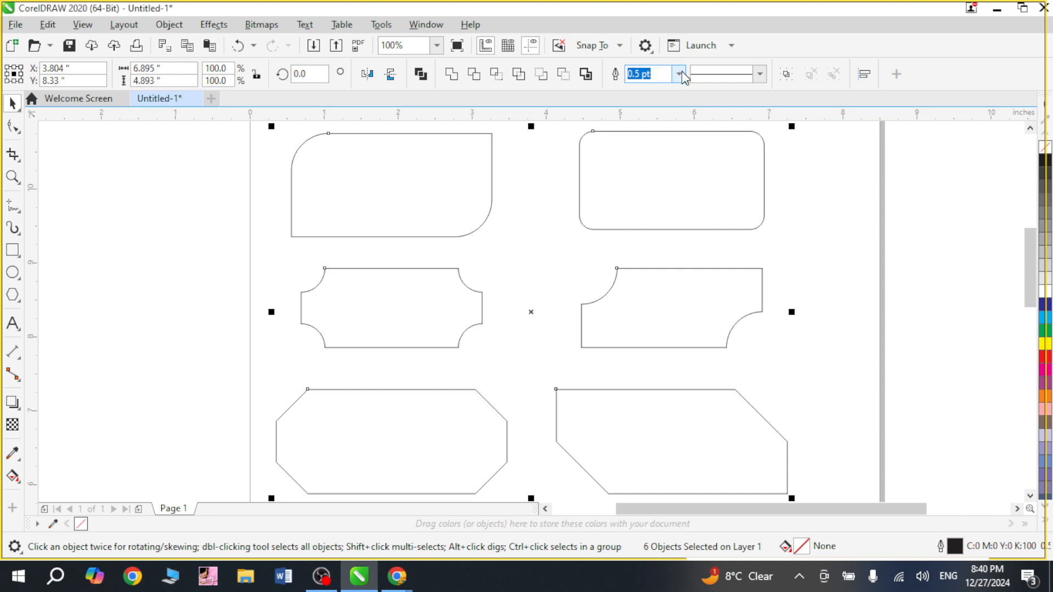
left_click(704, 72)
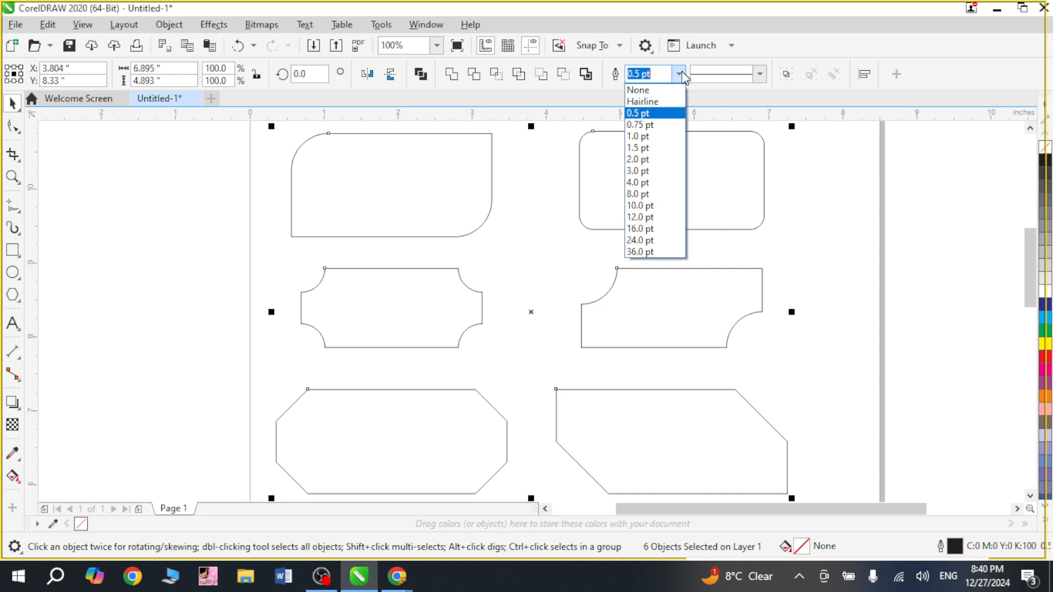
left_click(673, 160)
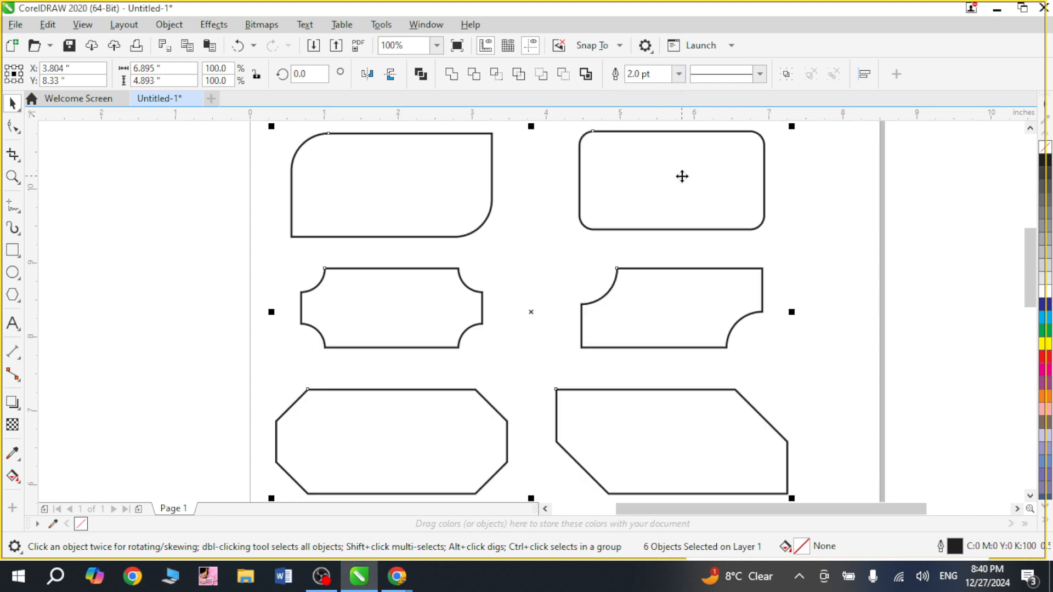
left_click(817, 236)
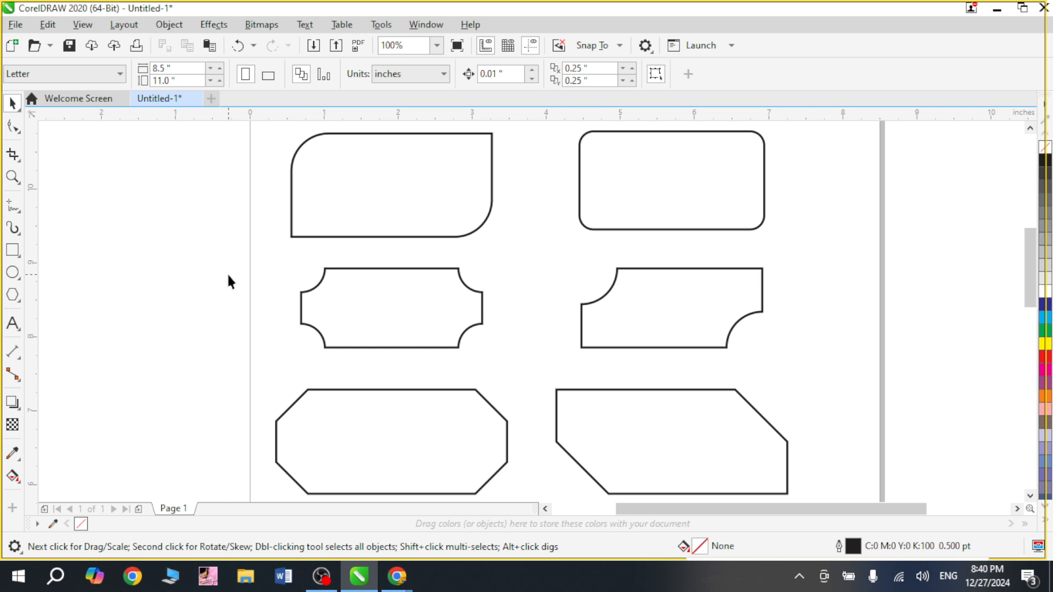
key("ctrl+z")
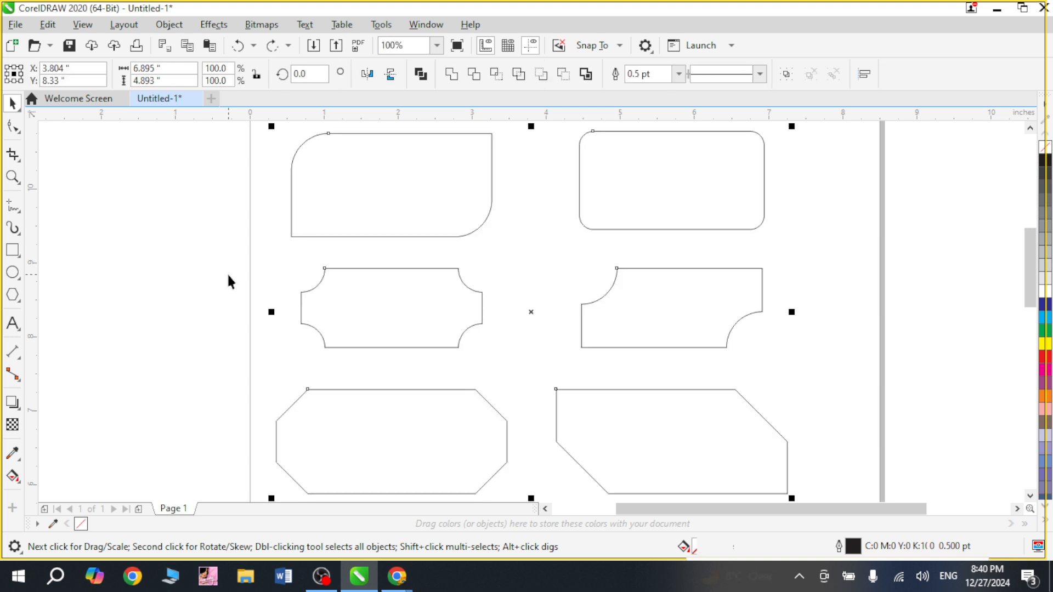
Set the outline width of all six rectangles to 2.0 pt.
left_click(229, 276)
left_click_drag(410, 225, 630, 424)
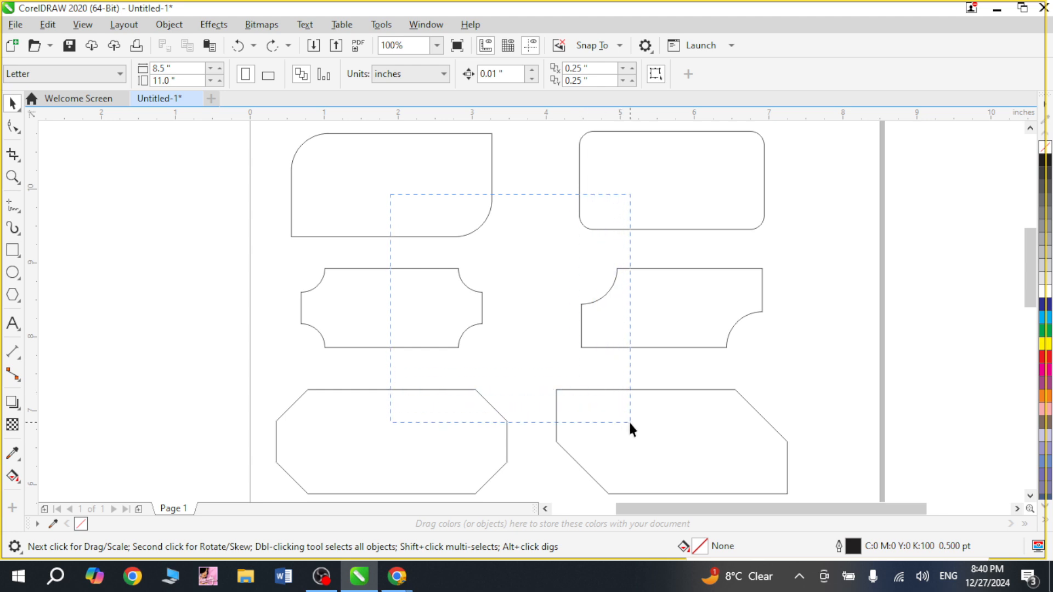
left_click_drag(630, 428, 631, 423)
left_click(653, 74)
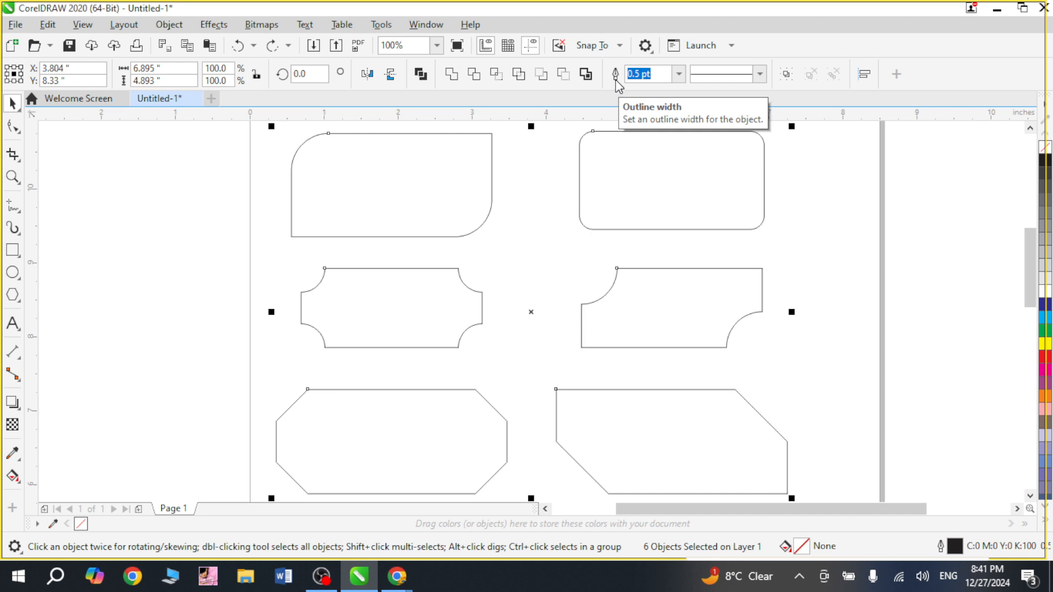
left_click(679, 74)
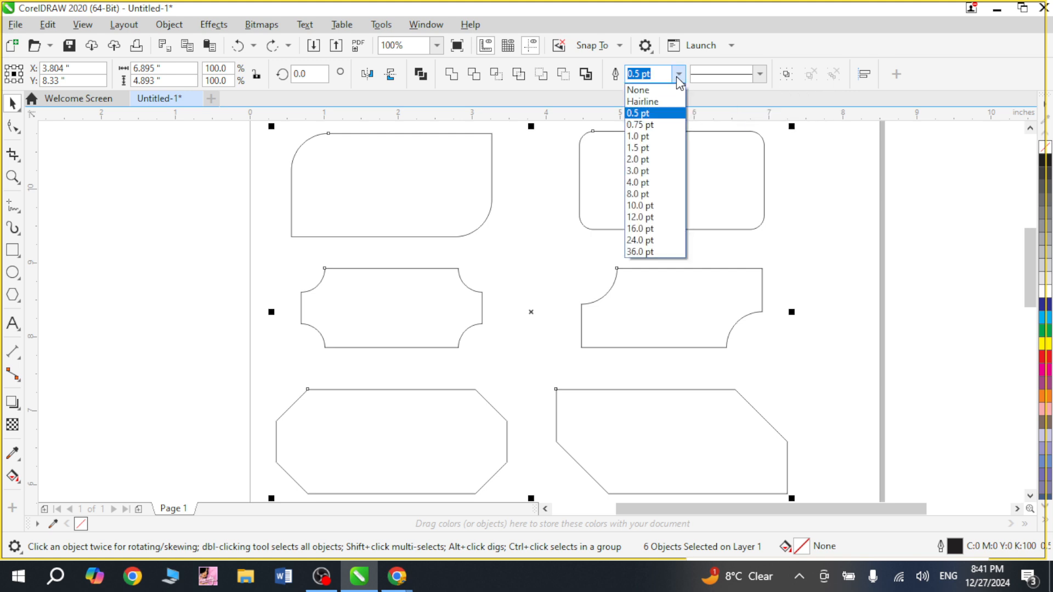
left_click(658, 160)
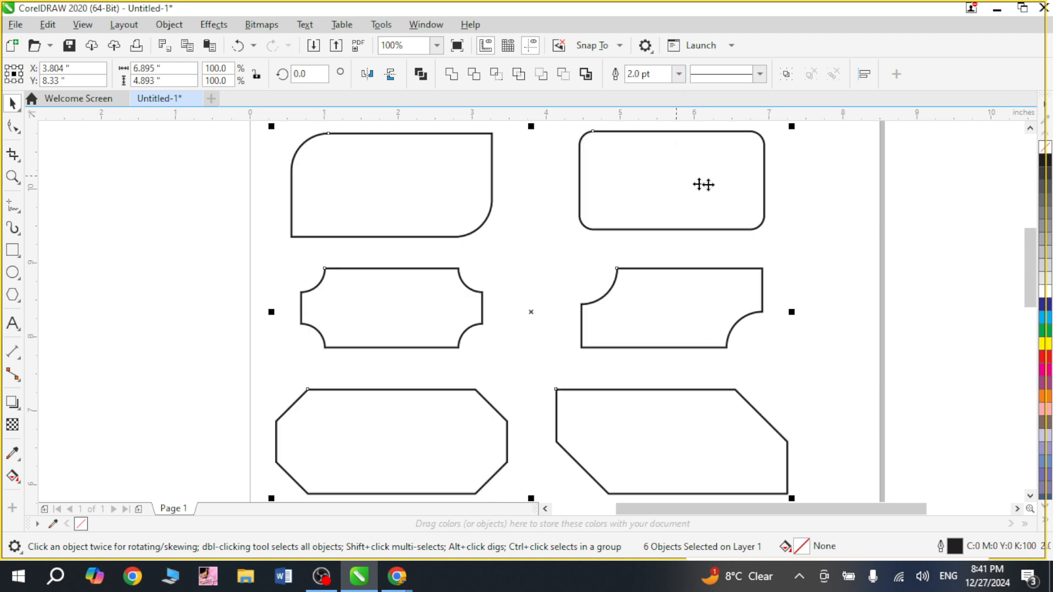
left_click(522, 254)
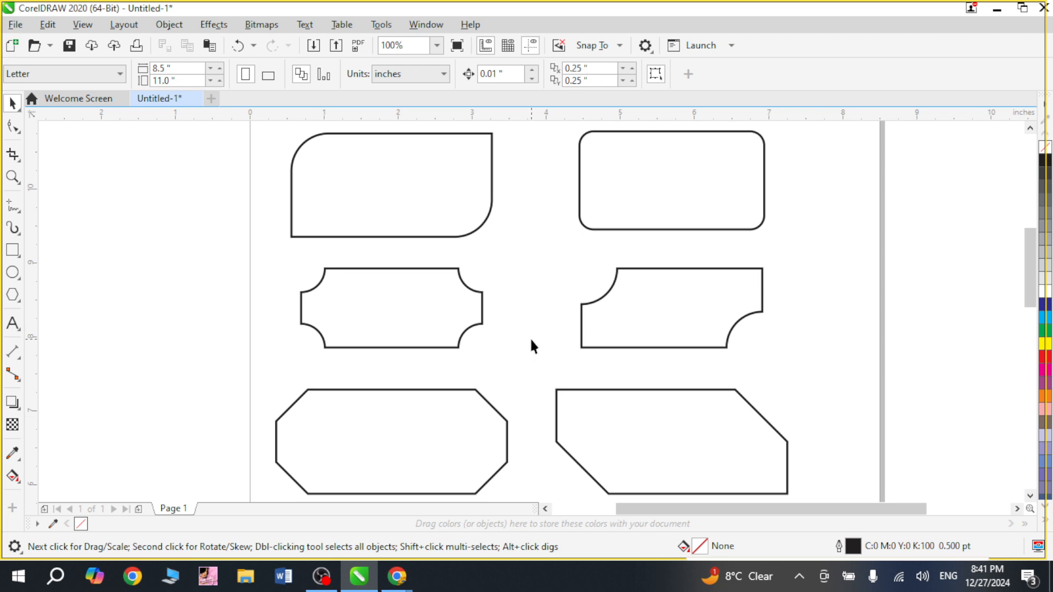
Fill the top-left rounded rectangle with a dark navy blue shade.
left_click(438, 187)
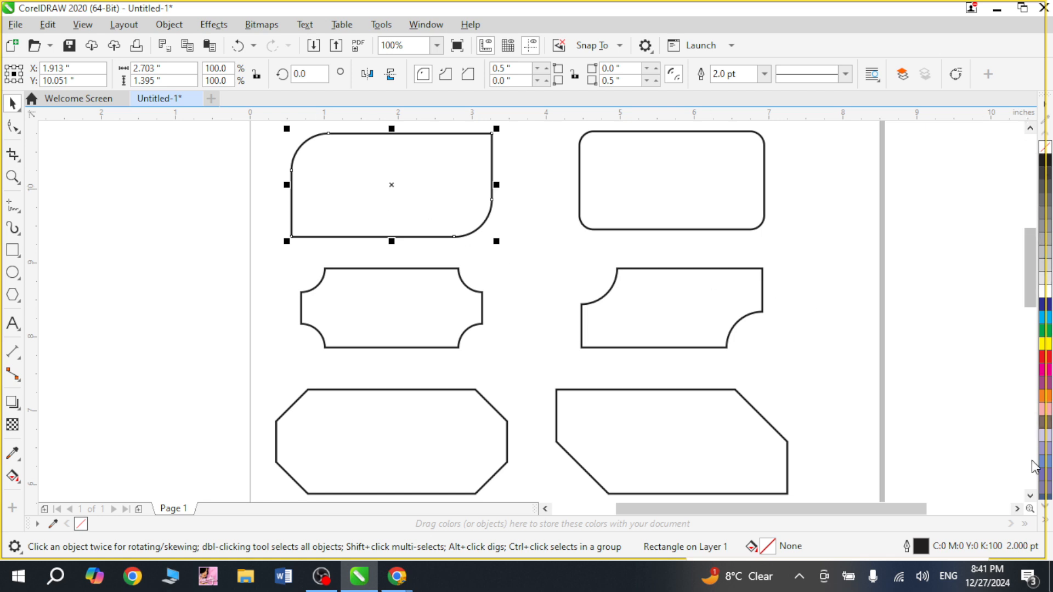
left_click(1044, 307)
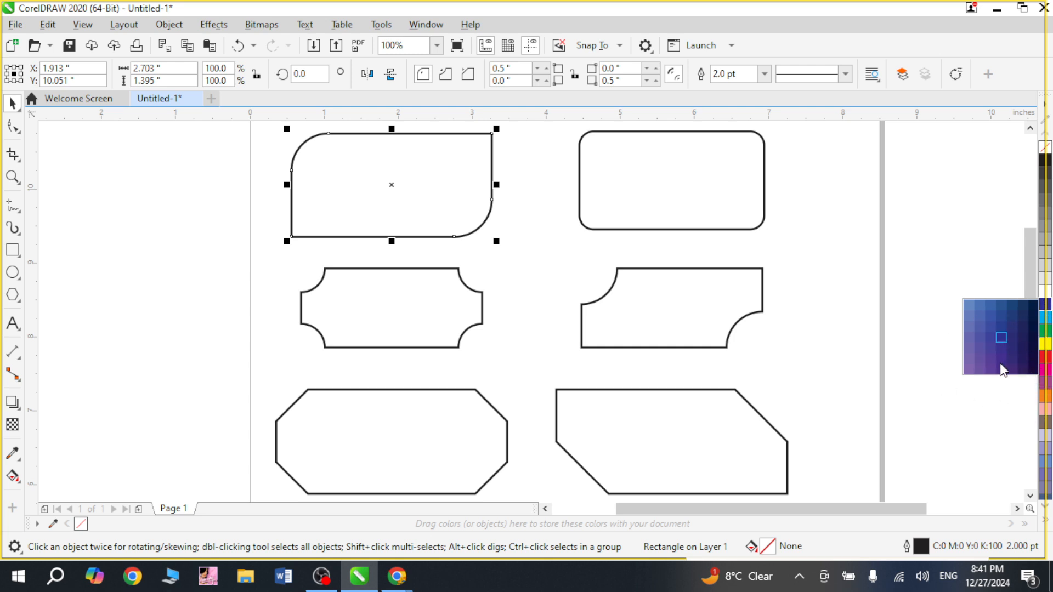
left_click(1033, 339)
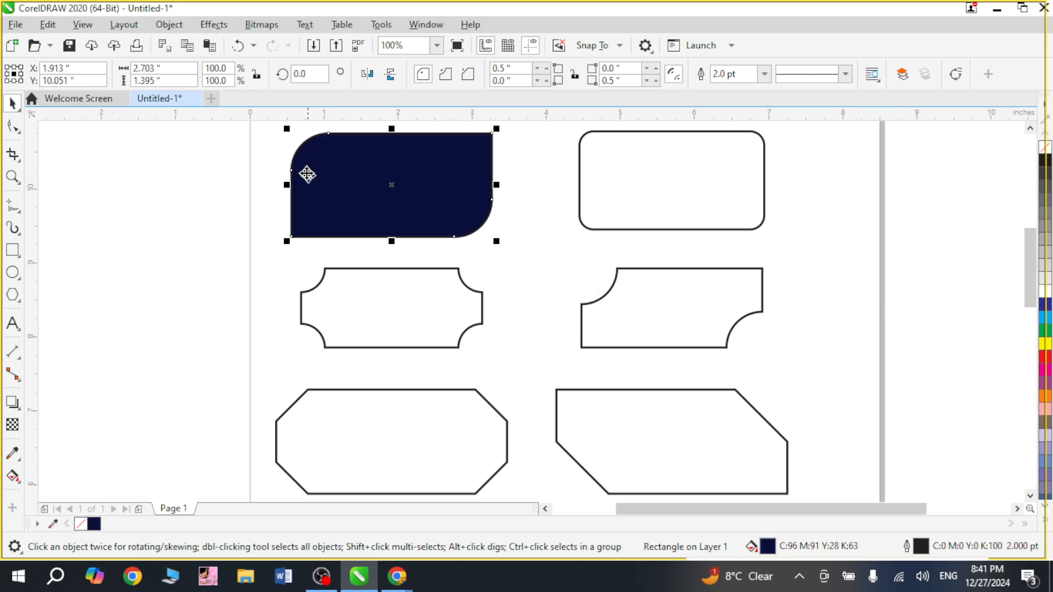
key("z")
left_click_drag(289, 129, 496, 259)
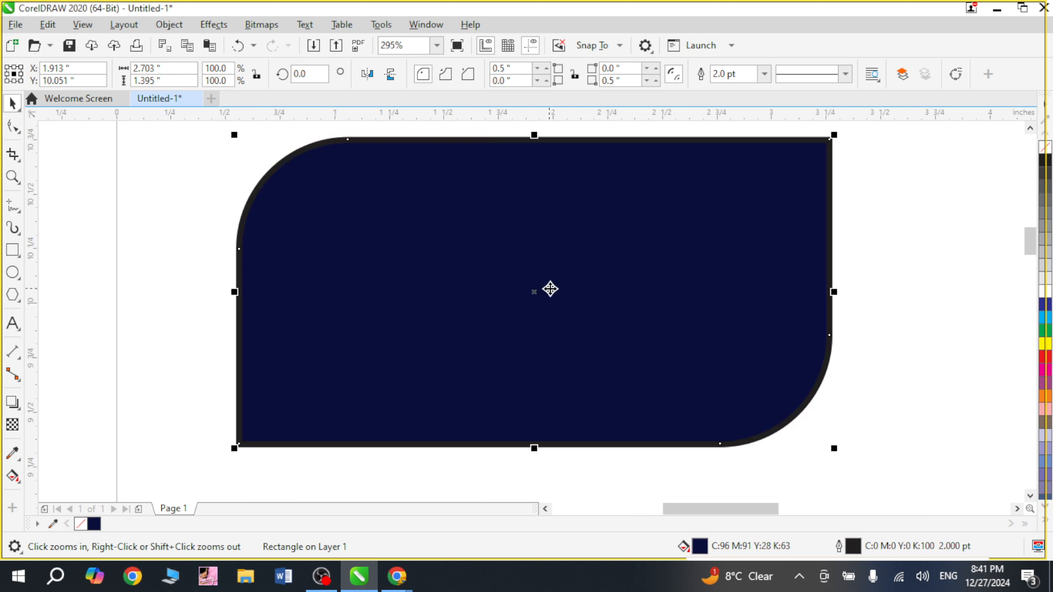
key("F3")
Fill the top-right rounded rectangle with cyan and the left scalloped rectangle with green.
left_click(649, 187)
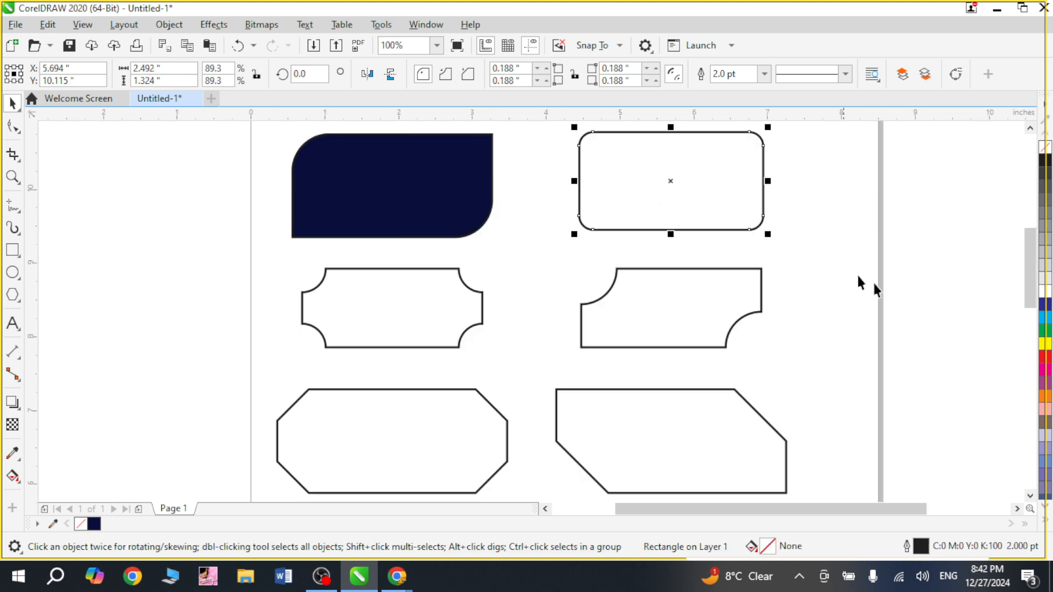
left_click(1045, 317)
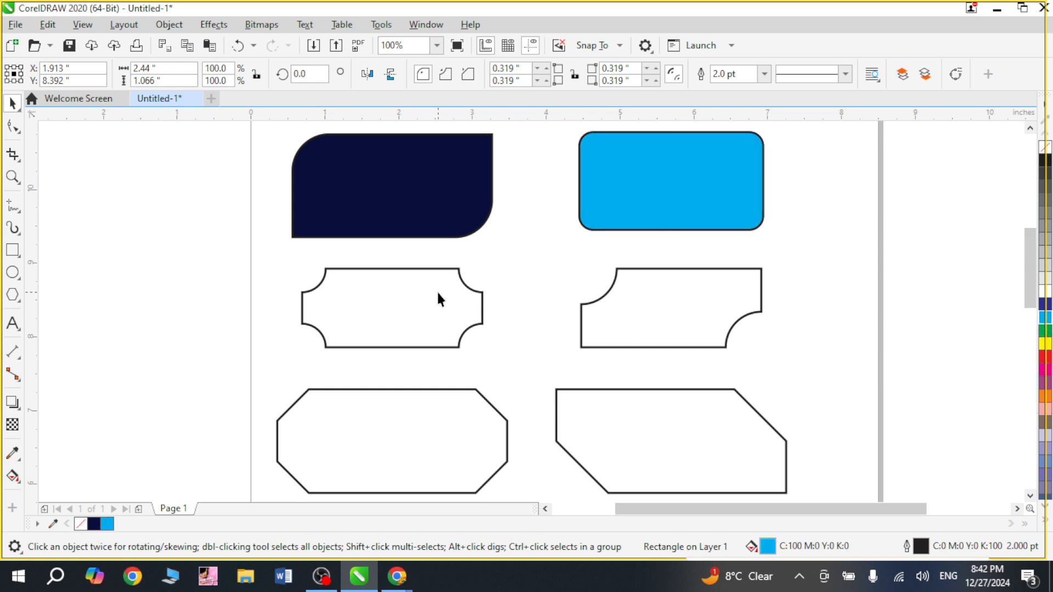
left_click(482, 302)
left_click(1046, 332)
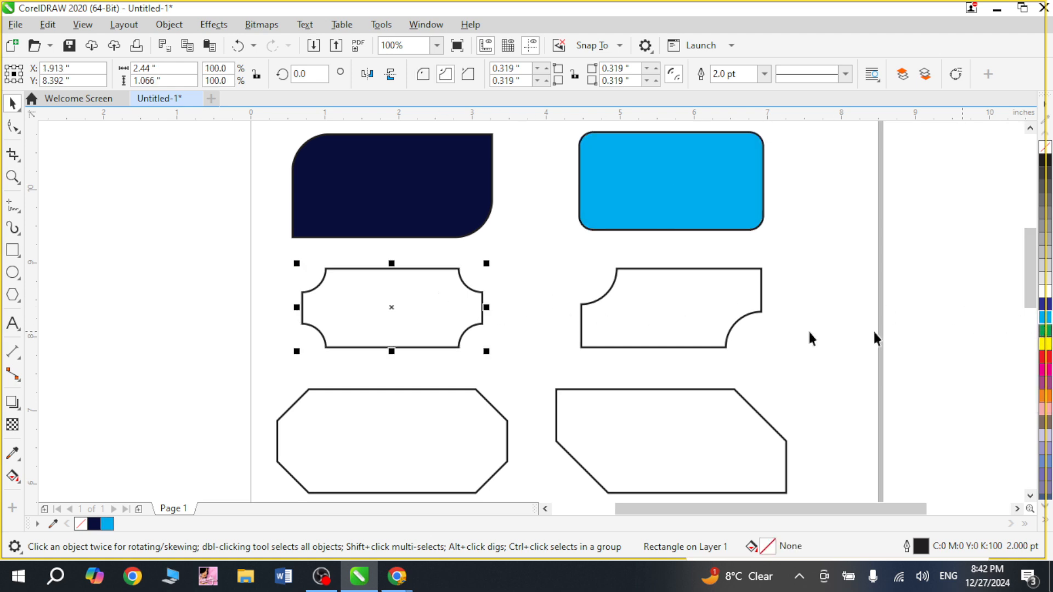
Fill the right scalloped rectangle with a dark green shade.
left_click(657, 311)
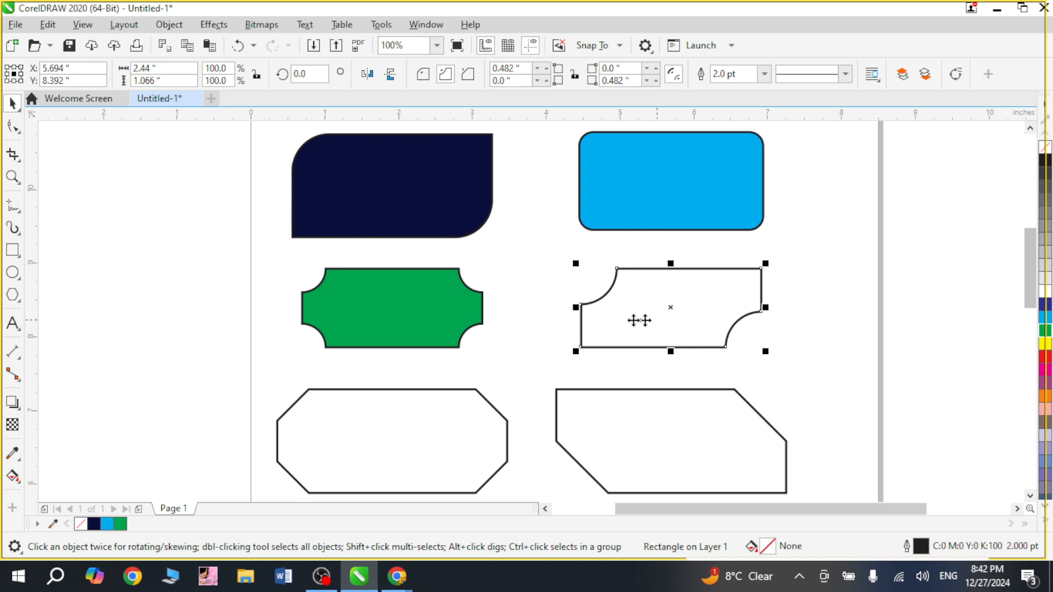
key("z")
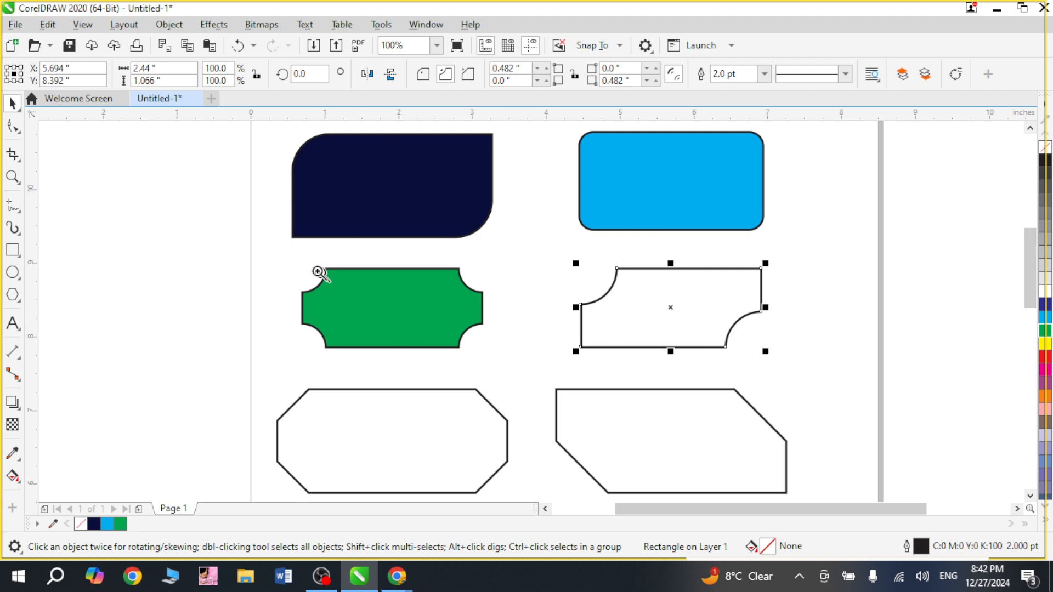
left_click_drag(277, 237, 855, 408)
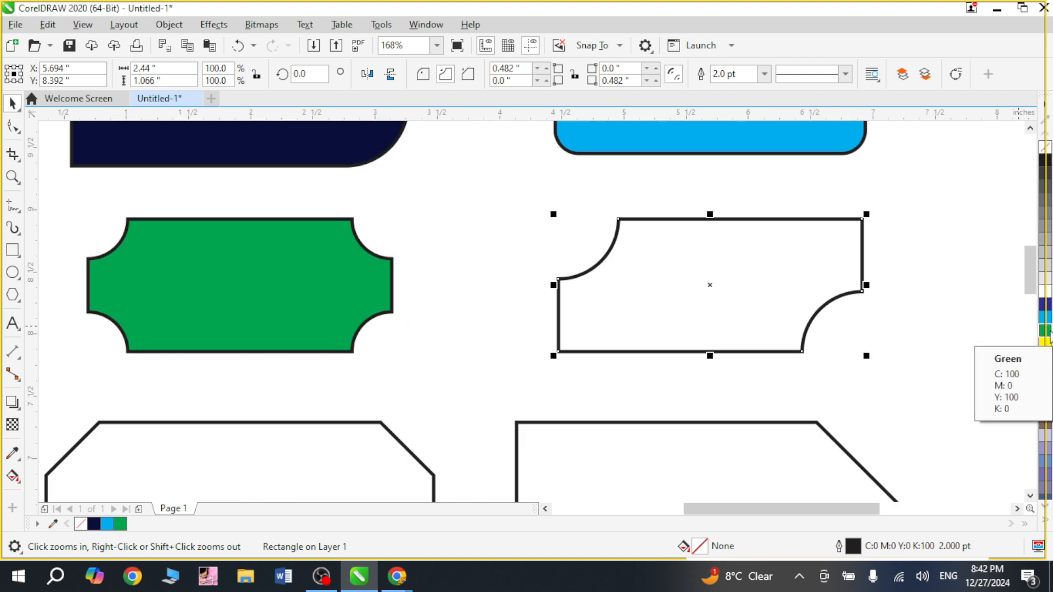
left_click(1050, 335)
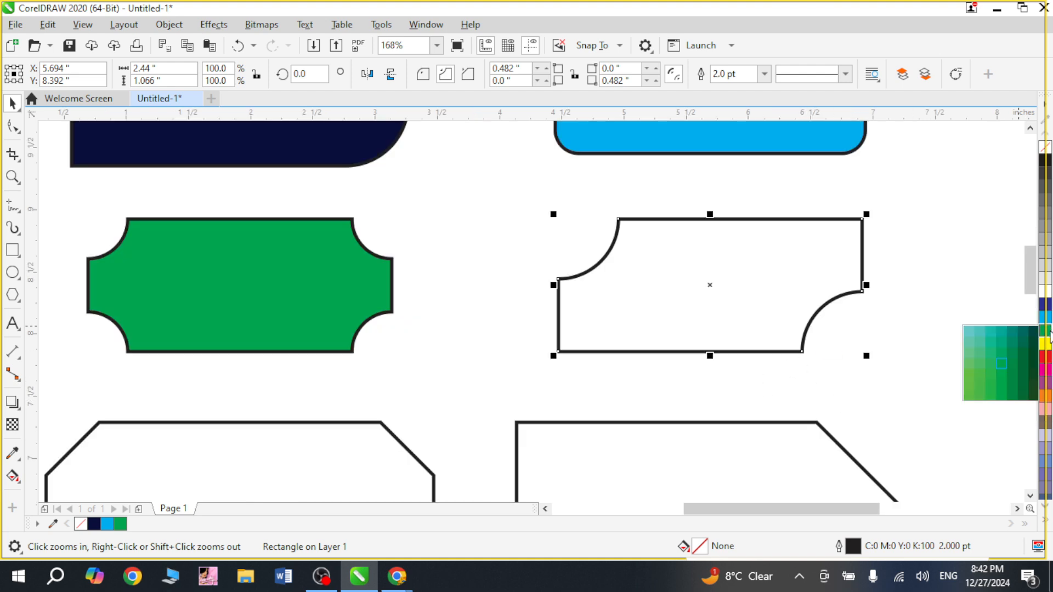
left_click(1032, 357)
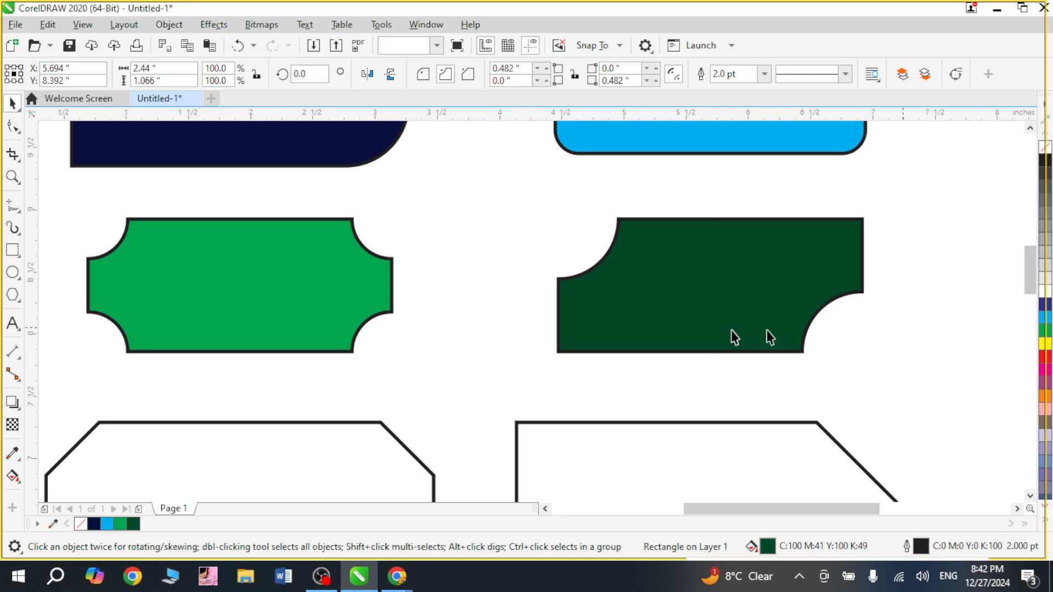
left_click(471, 318)
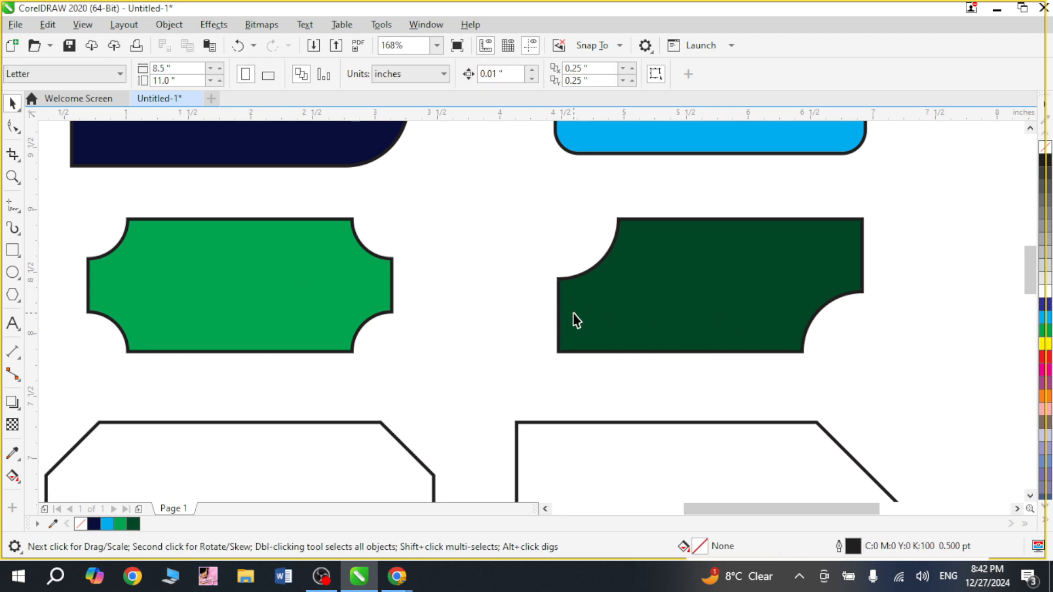
Refill the top-right rounded rectangle with a blue-violet shade.
scroll(581, 316, "down", 3)
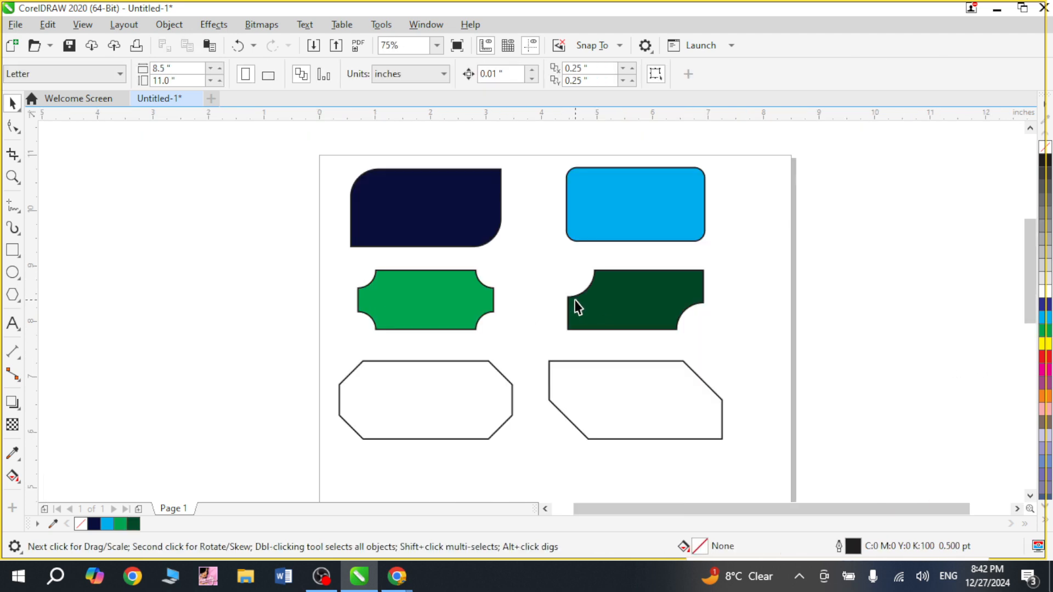
left_click(620, 203)
left_click(1045, 303)
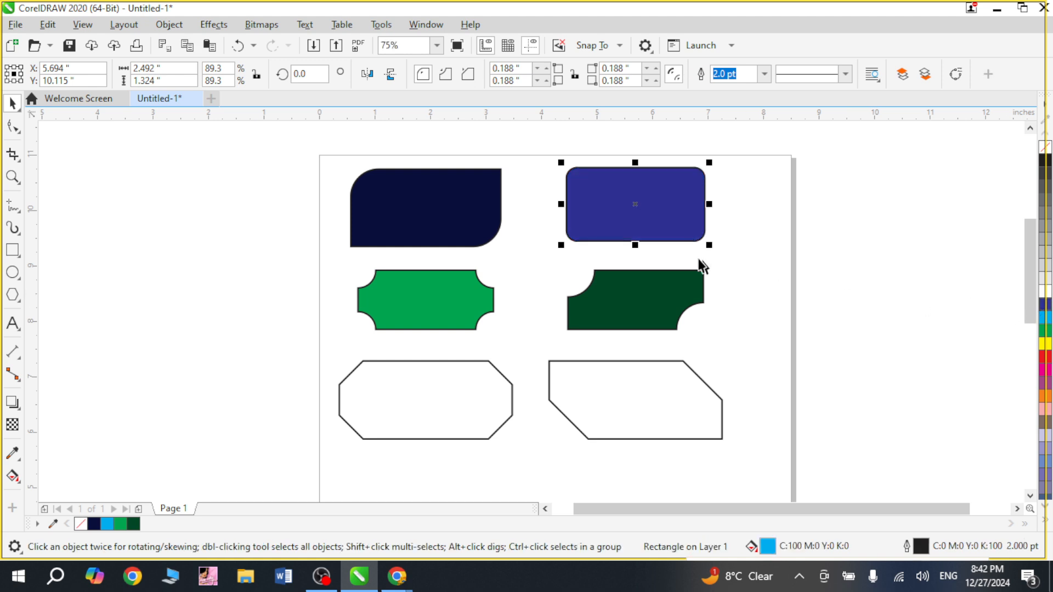
Fill the left chamfered rectangle with magenta and the right chamfered rectangle with a dark magenta shade.
key("z")
left_click_drag(357, 162, 657, 277)
key("F3")
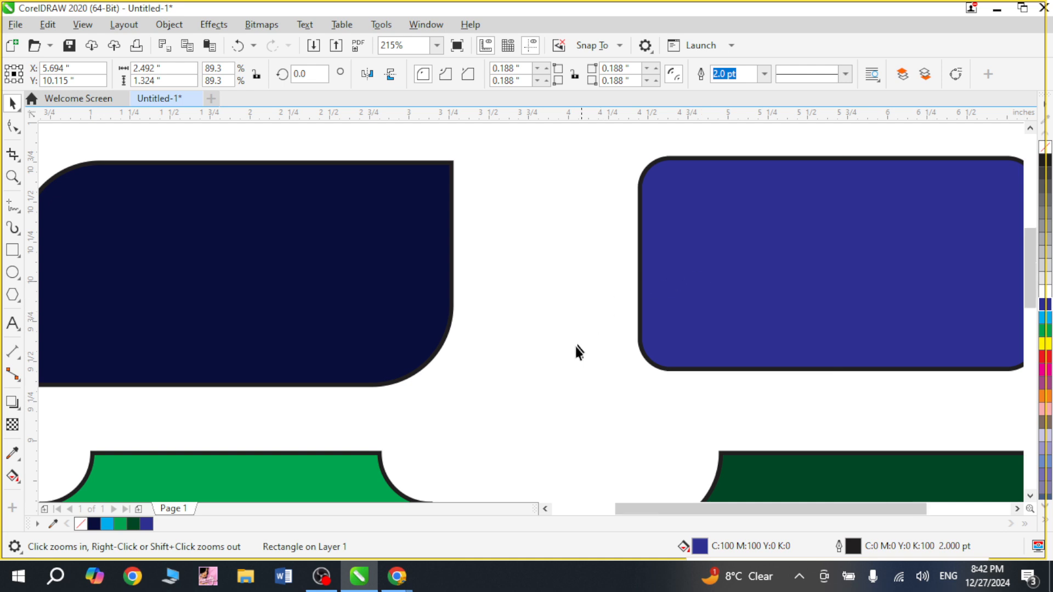
left_click(434, 436)
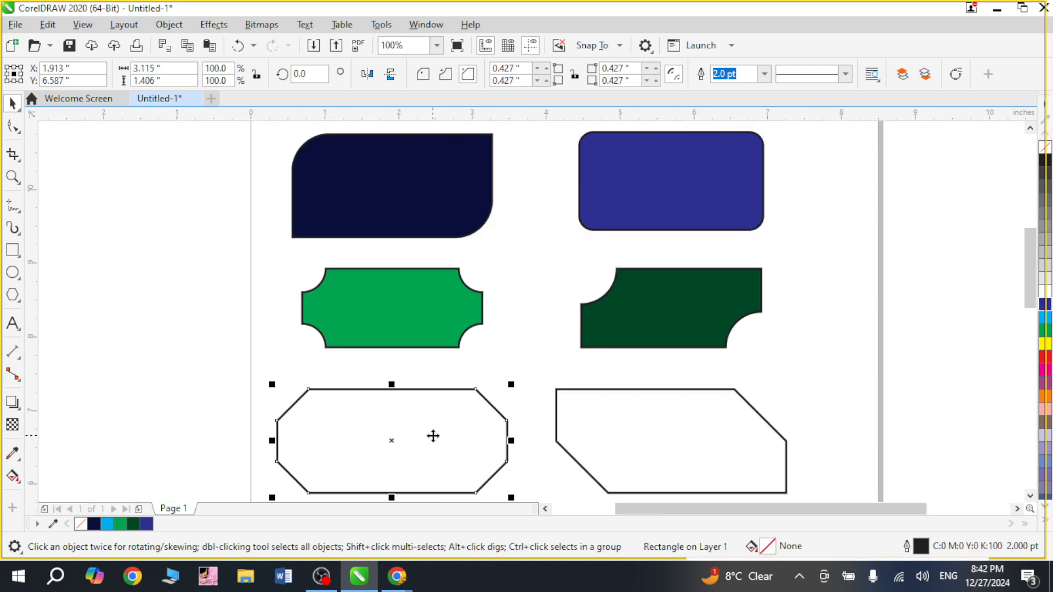
left_click(1047, 374)
left_click(664, 451)
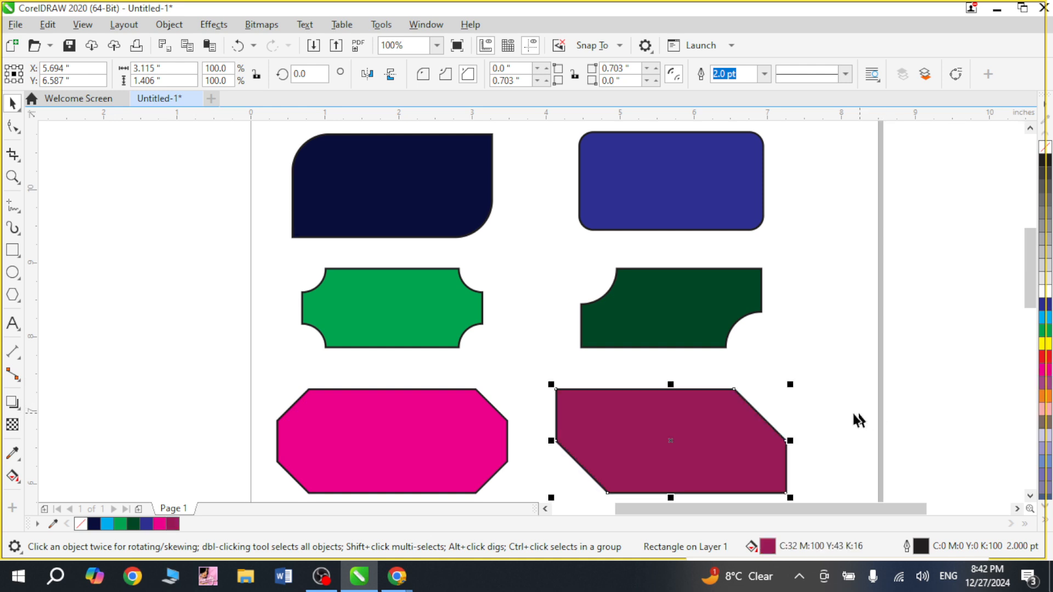
left_click(817, 390)
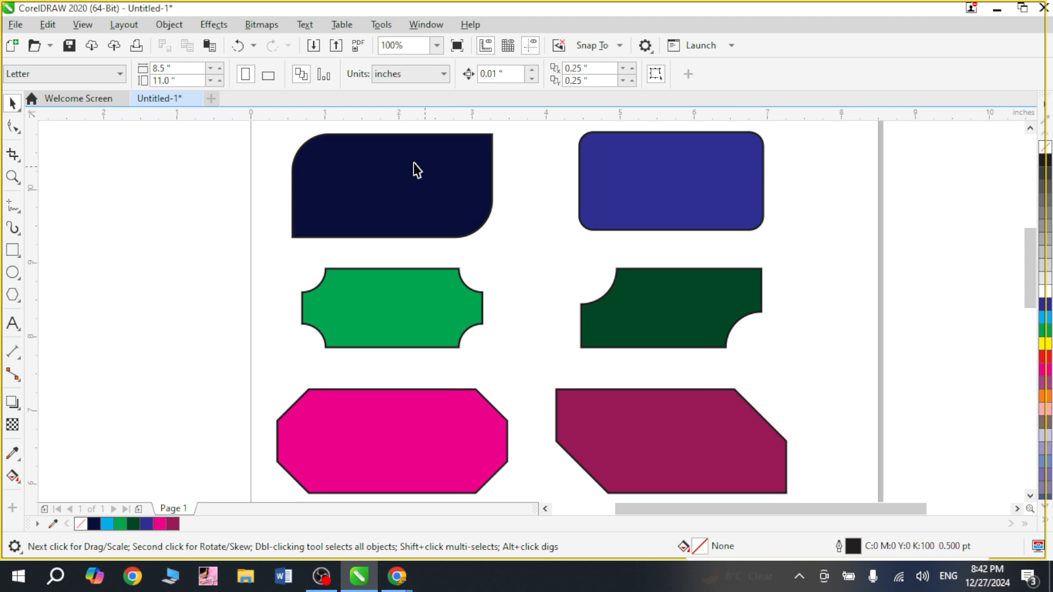
Examine the document colour palette holding the fill colours used so far.
key("z")
left_click_drag(265, 204, 327, 245)
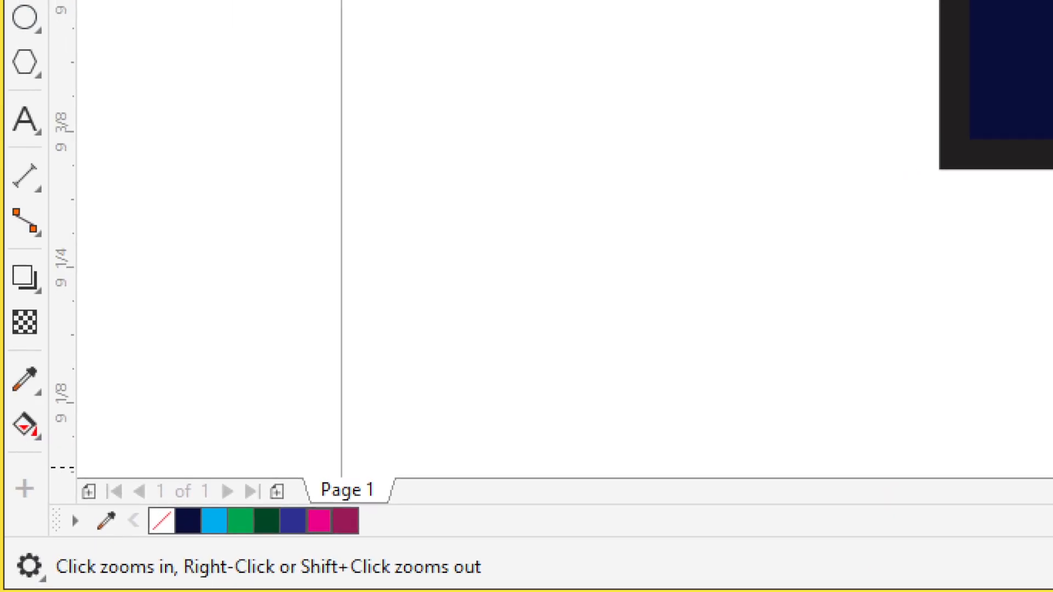
left_click_drag(110, 449, 465, 560)
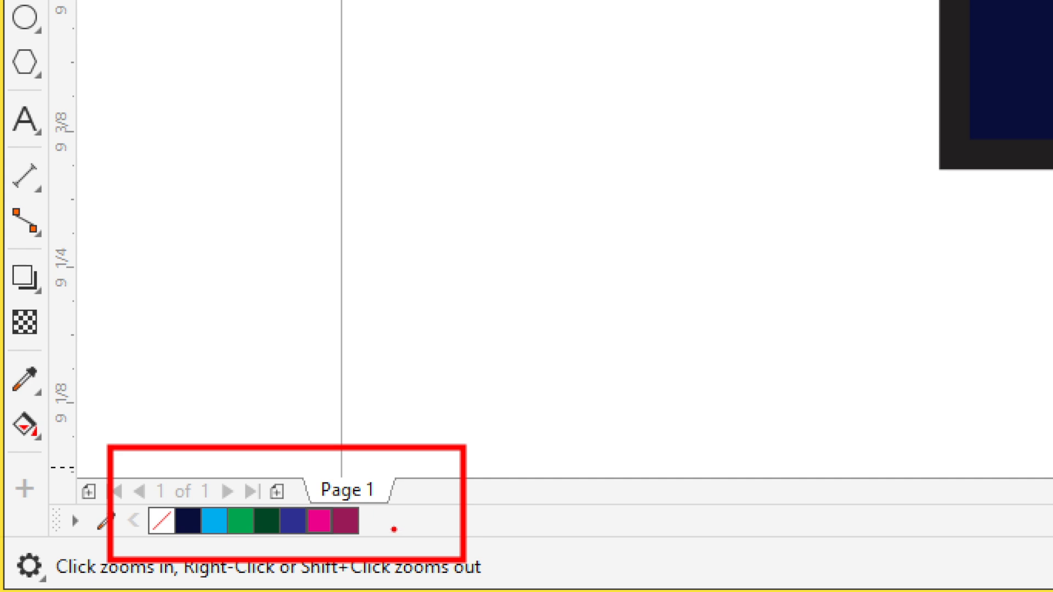
left_click_drag(139, 550, 399, 557)
key("Escape")
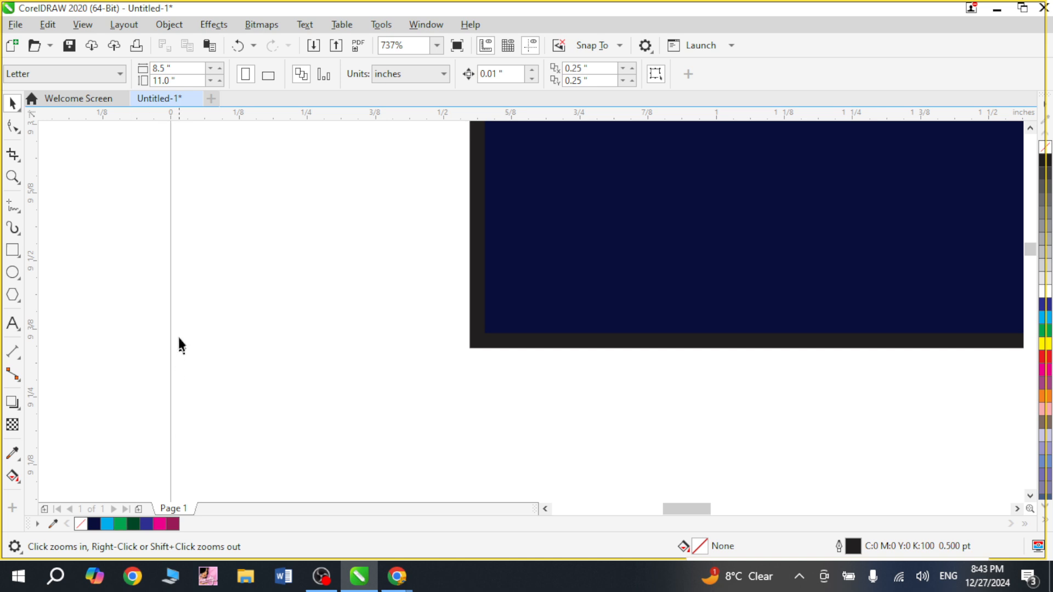
Draw a small rectangle about 0.22 by 0.31 inches beside the page and fill it with dark navy.
left_click(17, 254)
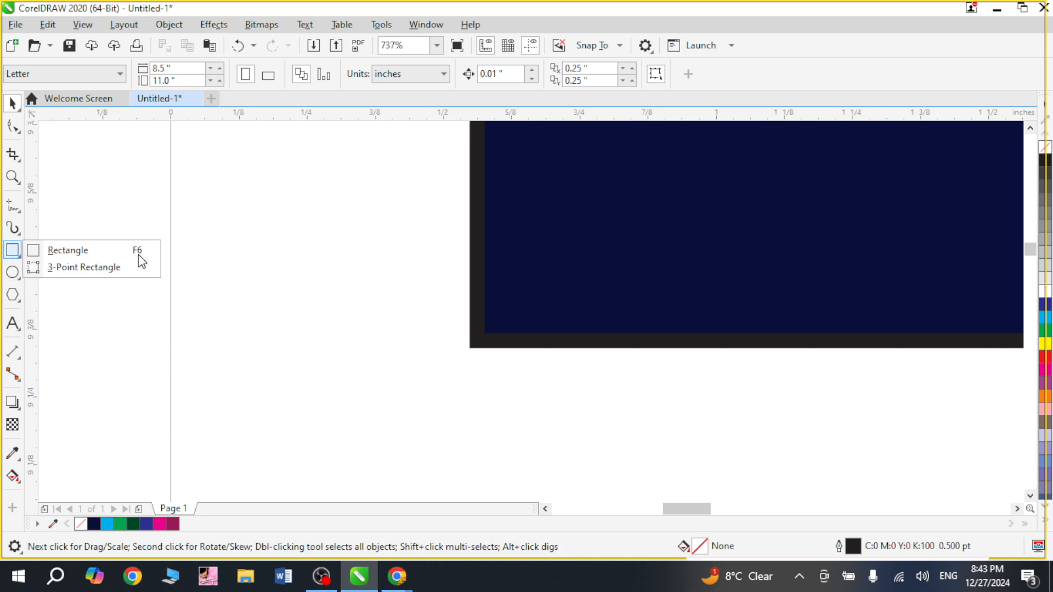
left_click(134, 251)
mouse_move(220, 180)
left_mouse_down()
mouse_move(252, 252)
mouse_move(341, 350)
left_mouse_up()
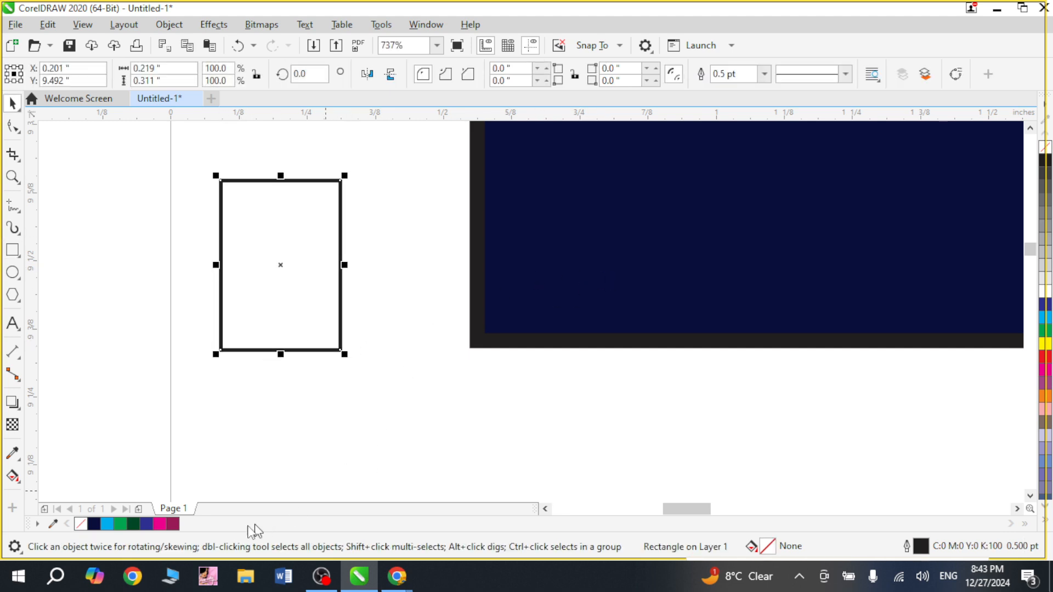
left_click(94, 524)
Move the navy rectangle left of the page and scale it up to about 1.84 by 2.62 inches.
left_click(393, 435)
scroll(395, 436, "down", 2)
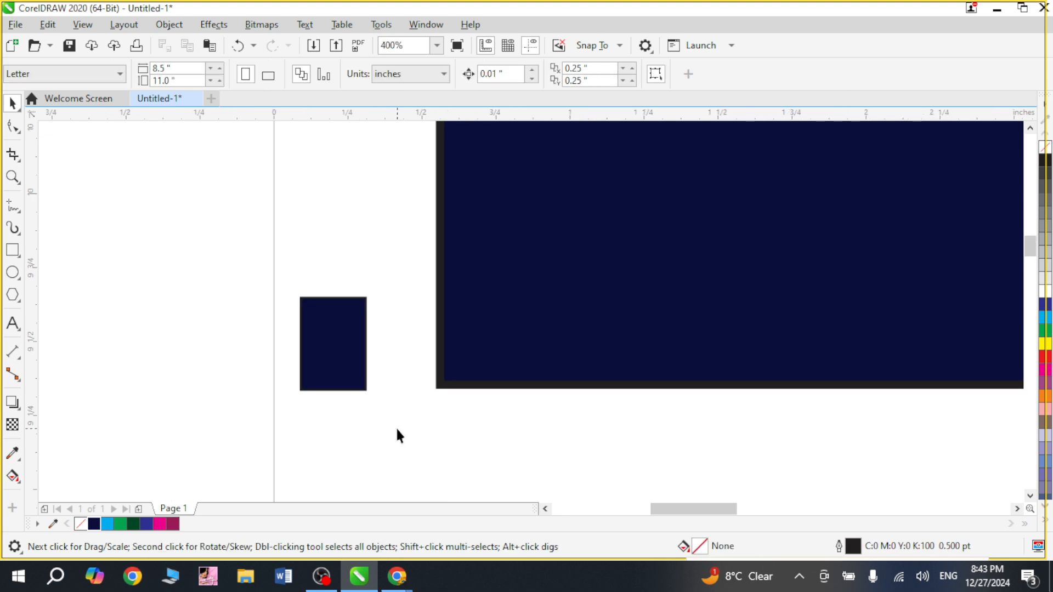
left_click_drag(309, 332, 152, 255)
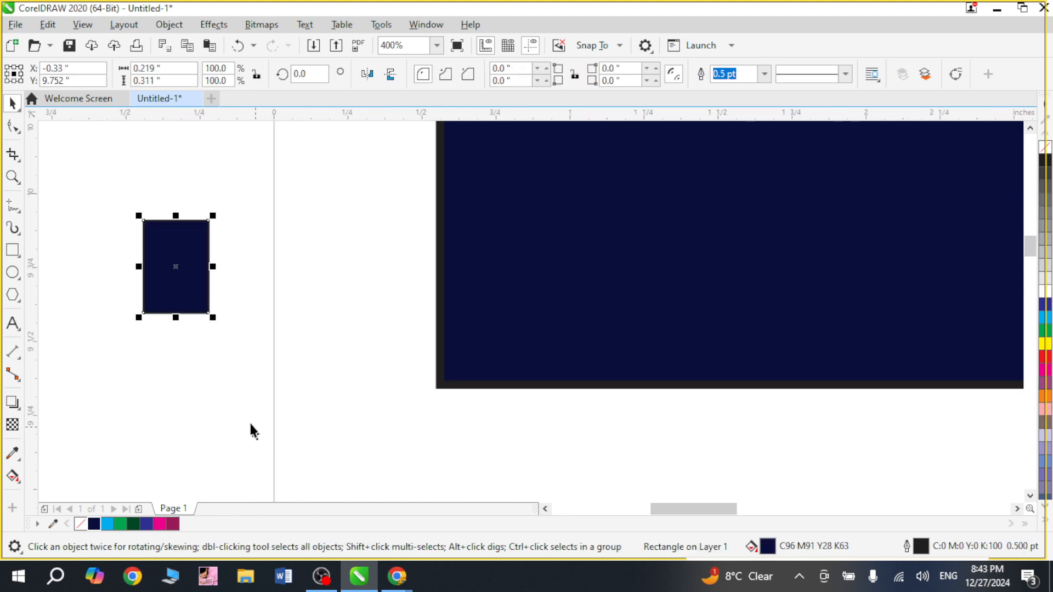
scroll(236, 424, "down", 2)
left_click_drag(242, 224, 127, 390)
left_click_drag(207, 316, 209, 294)
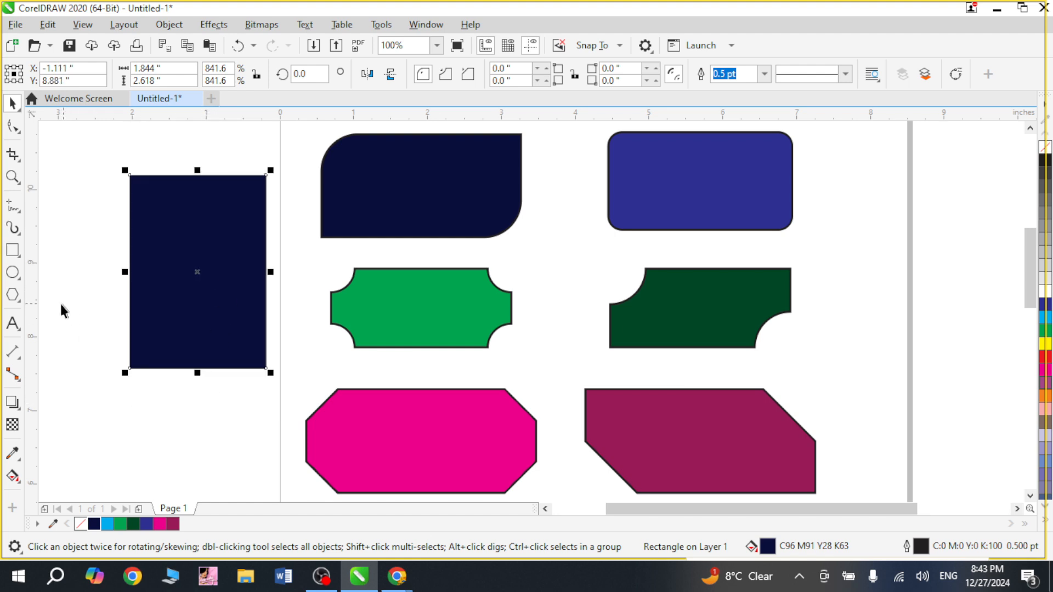
Draw an ellipse about 1.88 by 0.95 inches below the navy rectangle and fill it with magenta.
mouse_move(103, 391)
left_mouse_down()
mouse_move(130, 422)
mouse_move(252, 470)
left_mouse_up()
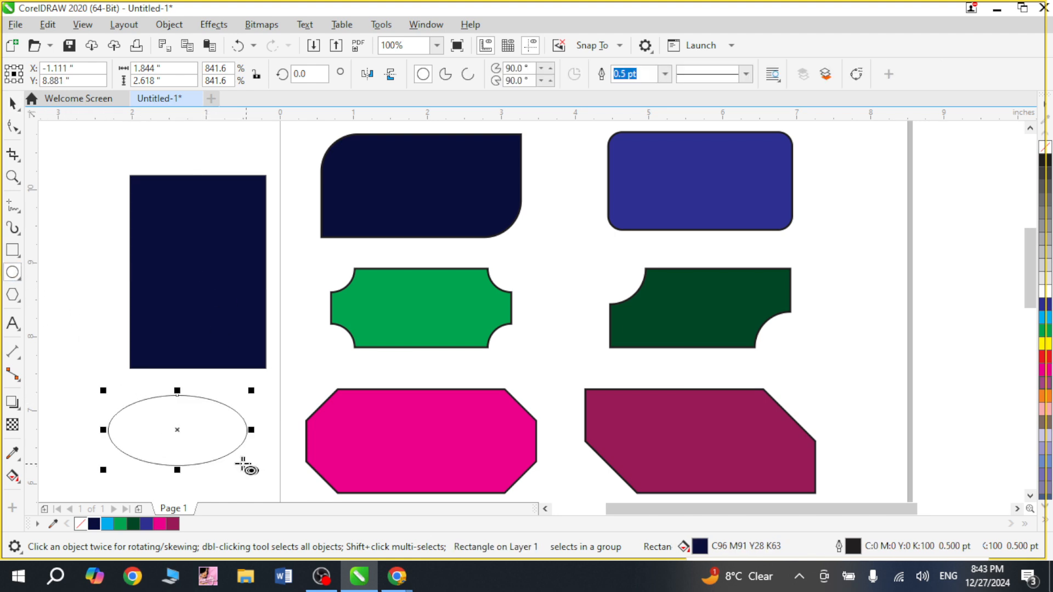
left_click(159, 525)
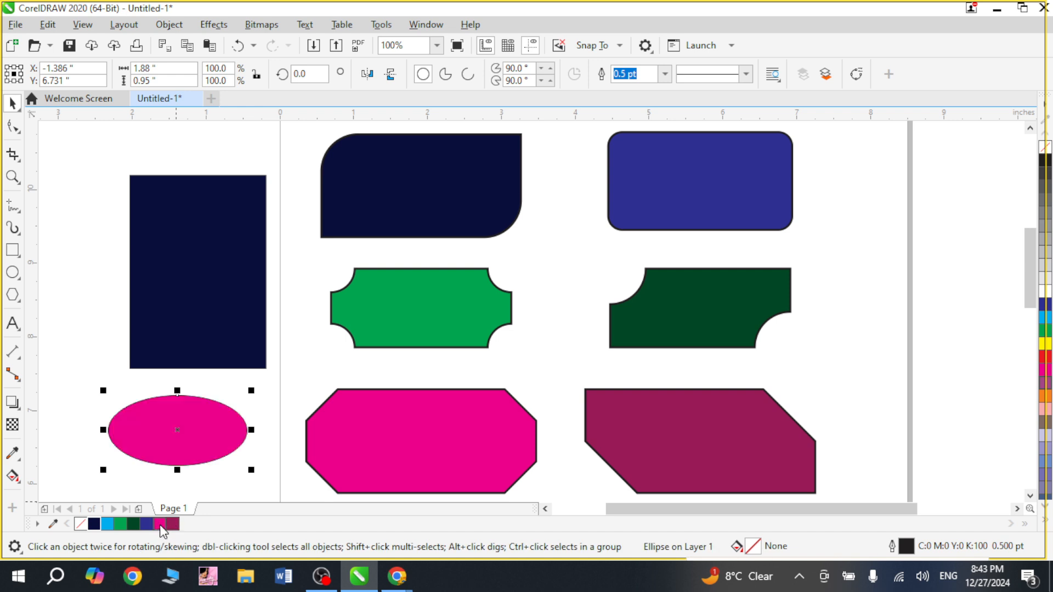
key("Escape")
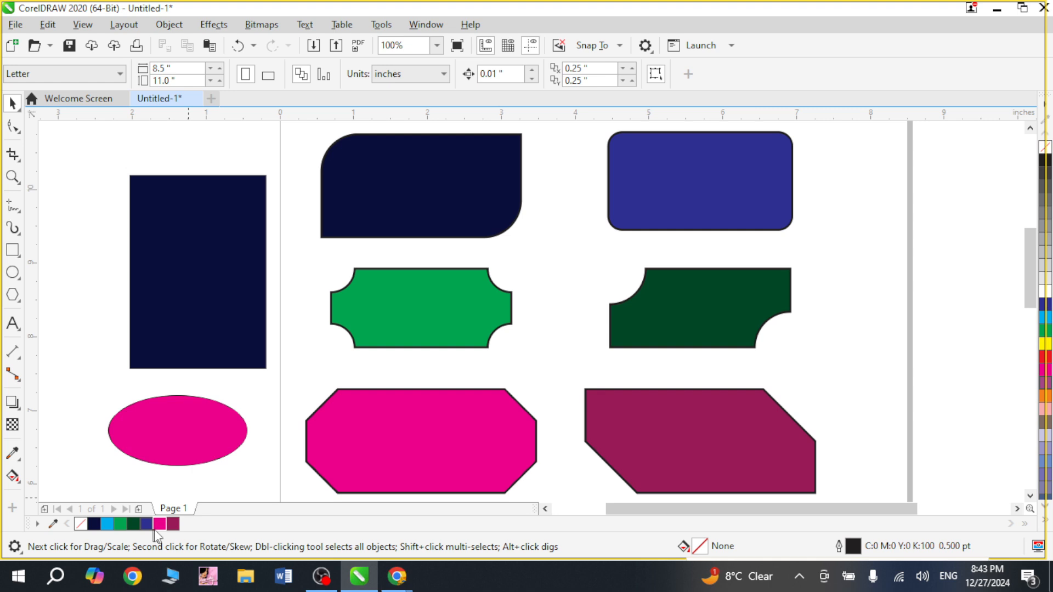
Shrink the ellipse to about 1.27 by 0.64 inches and centre it on the navy rectangle.
left_click(199, 441)
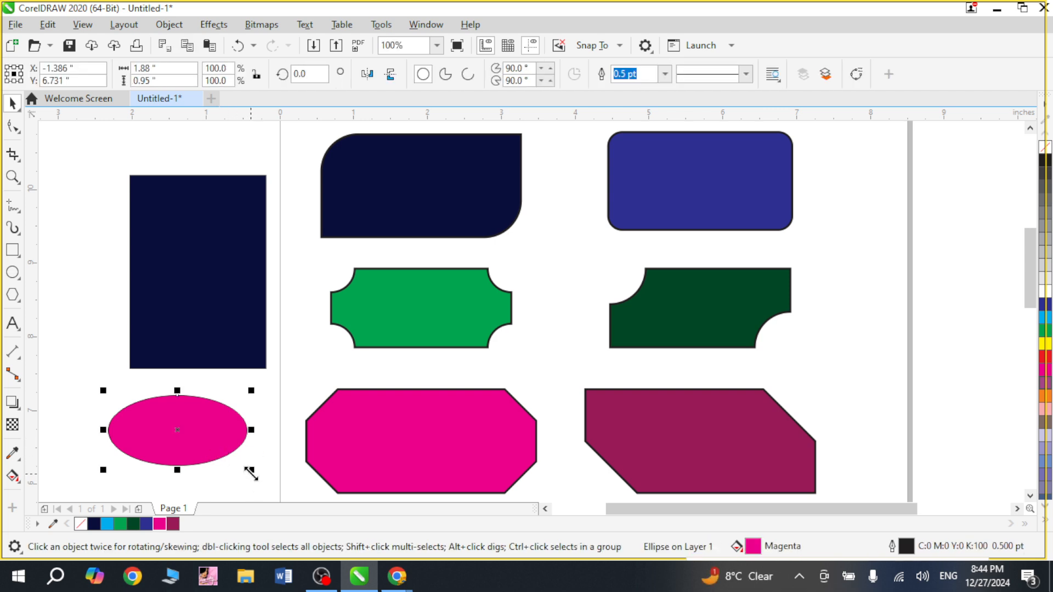
left_click_drag(250, 469, 207, 448)
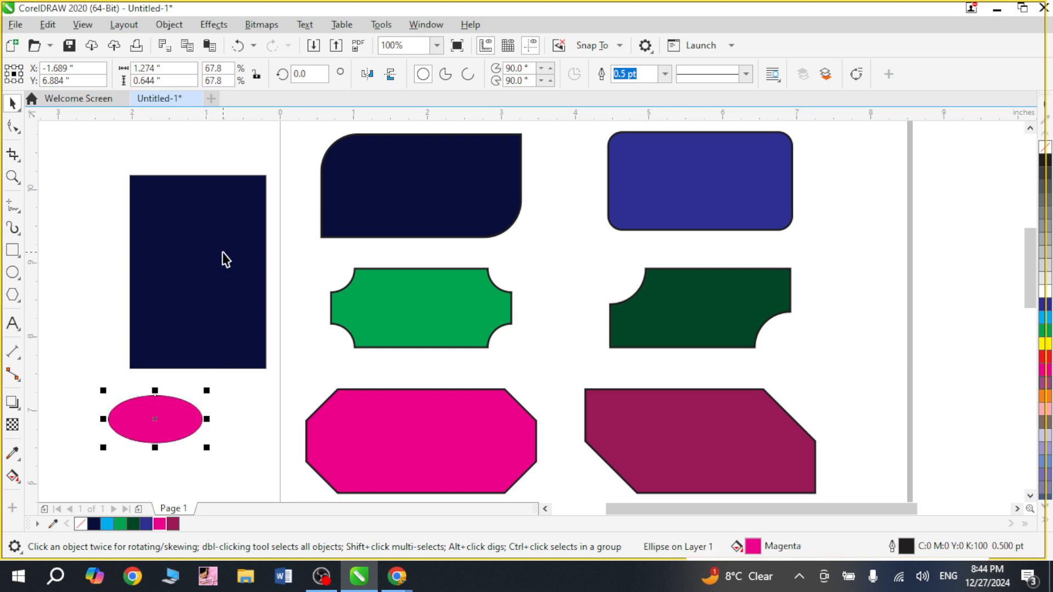
left_click(210, 273, "shift")
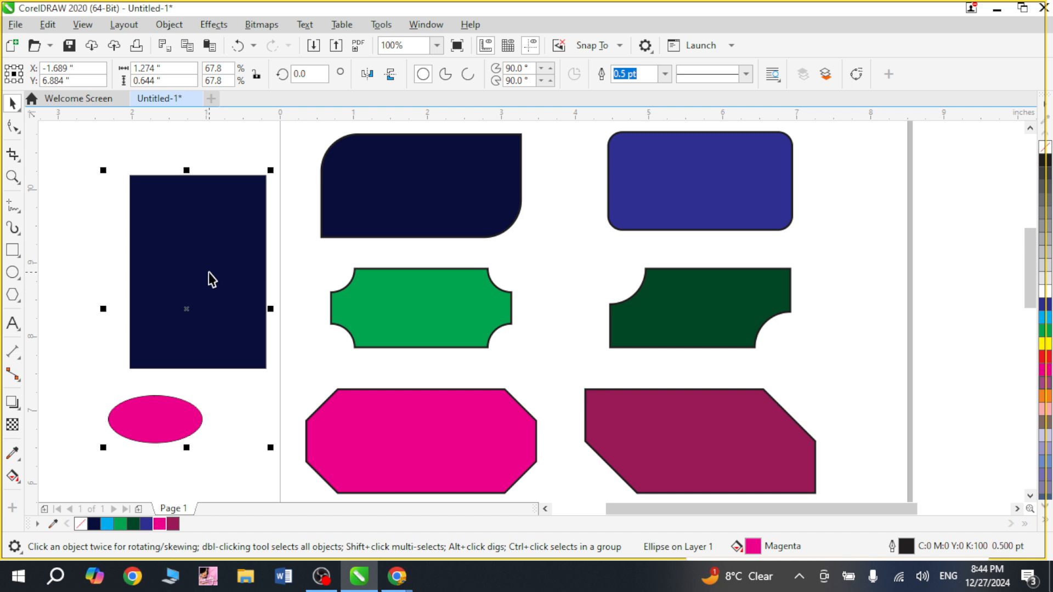
key("c")
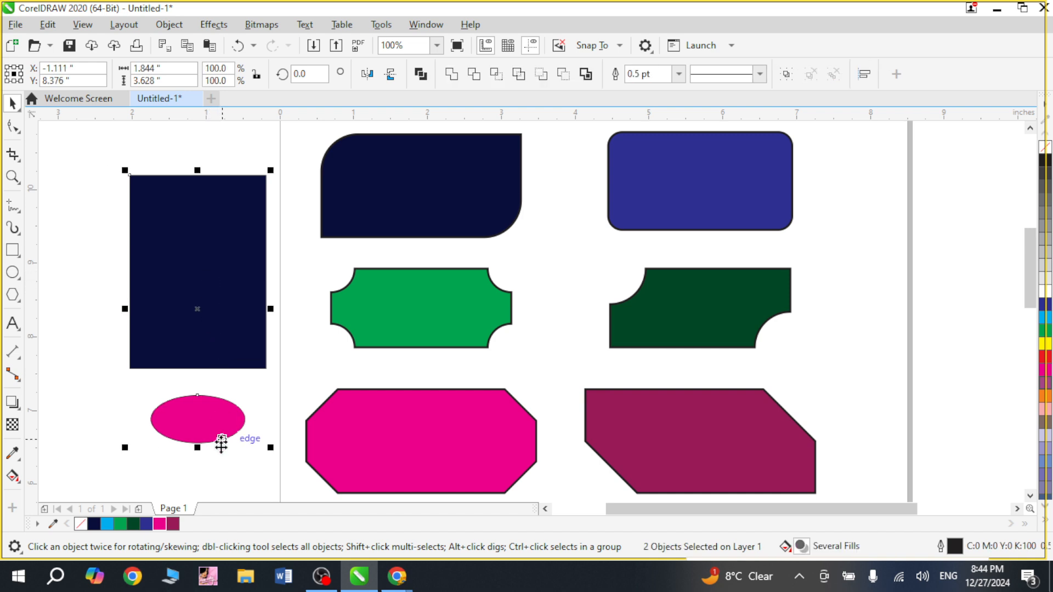
key("e")
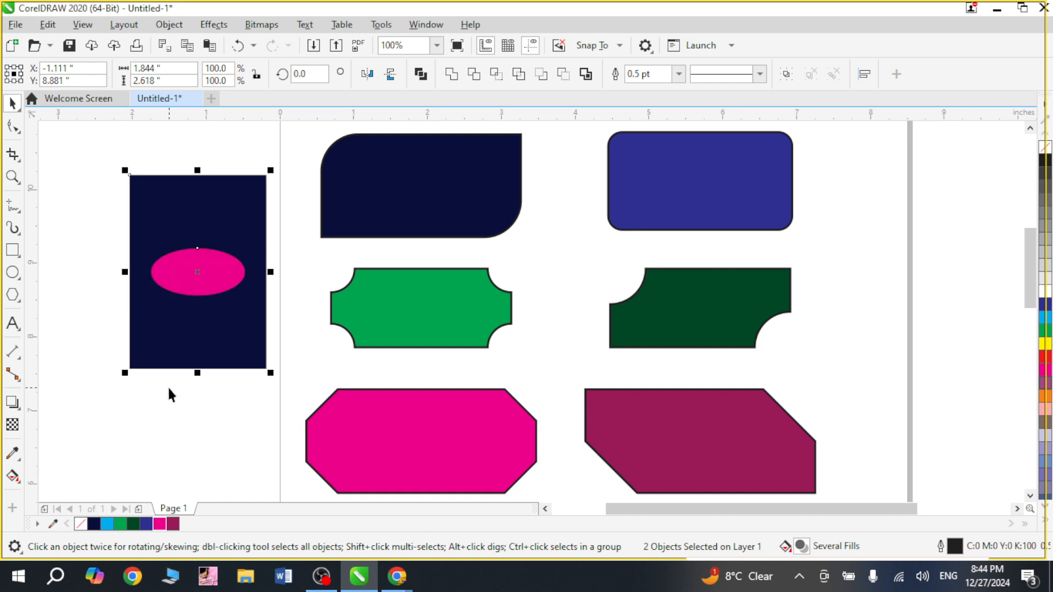
Align the ellipse in turn to the top, bottom, centre, right and left of the navy rectangle.
key("shift+F2")
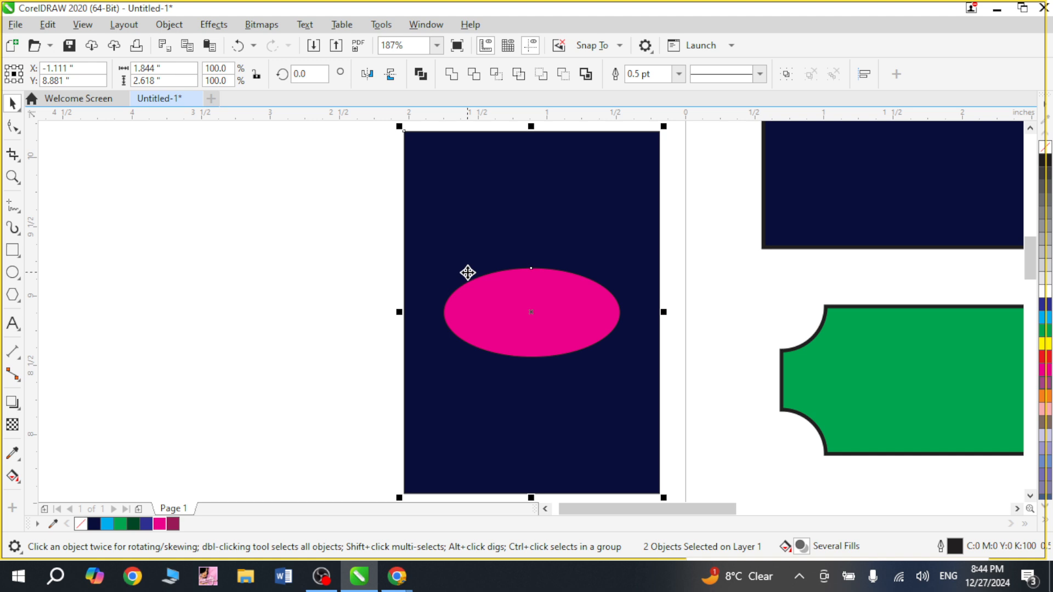
key("t")
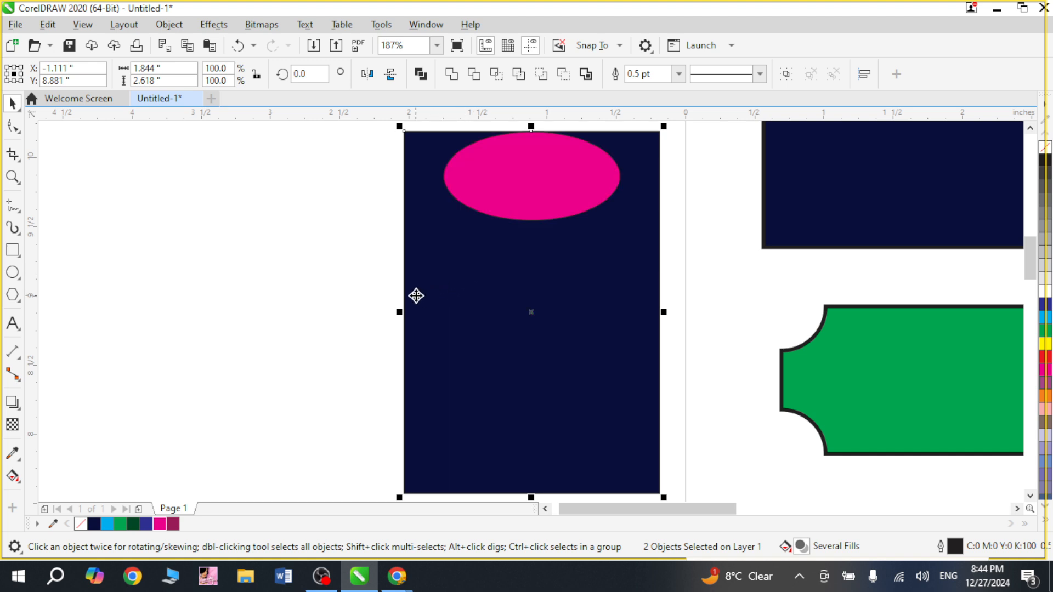
key("b")
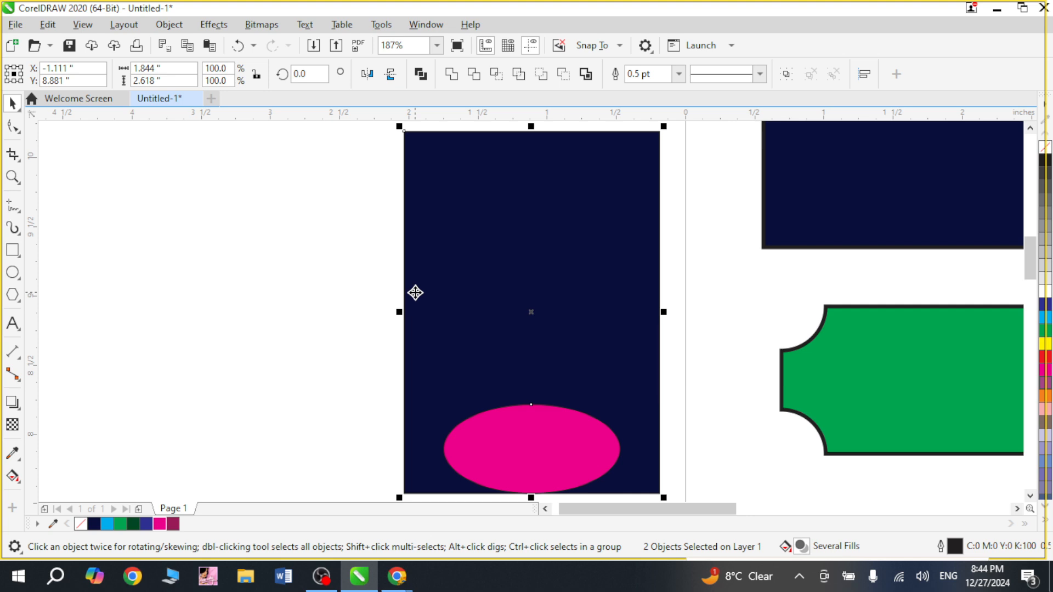
key("e")
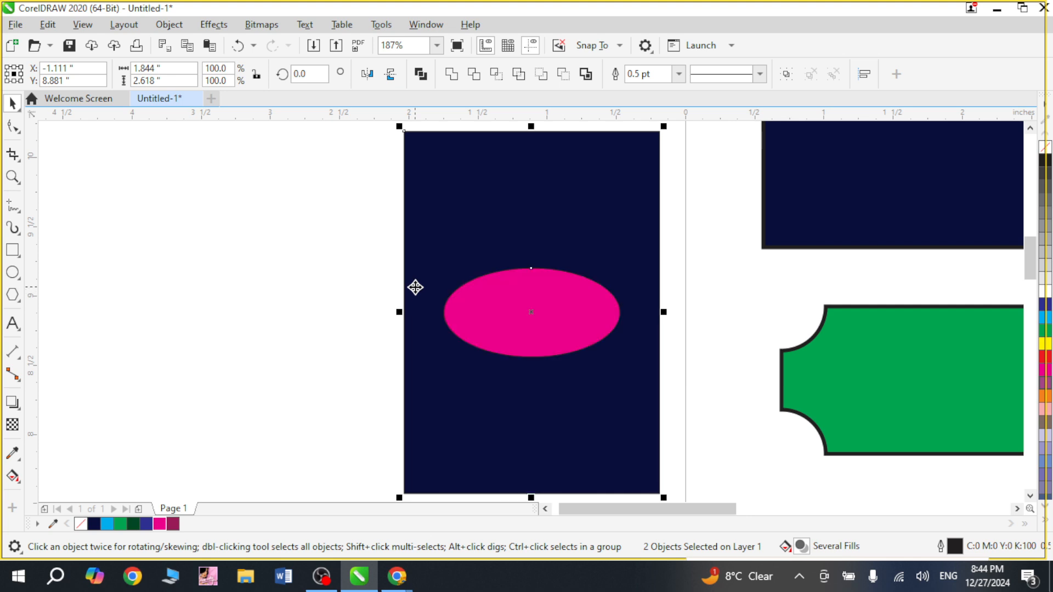
key("r")
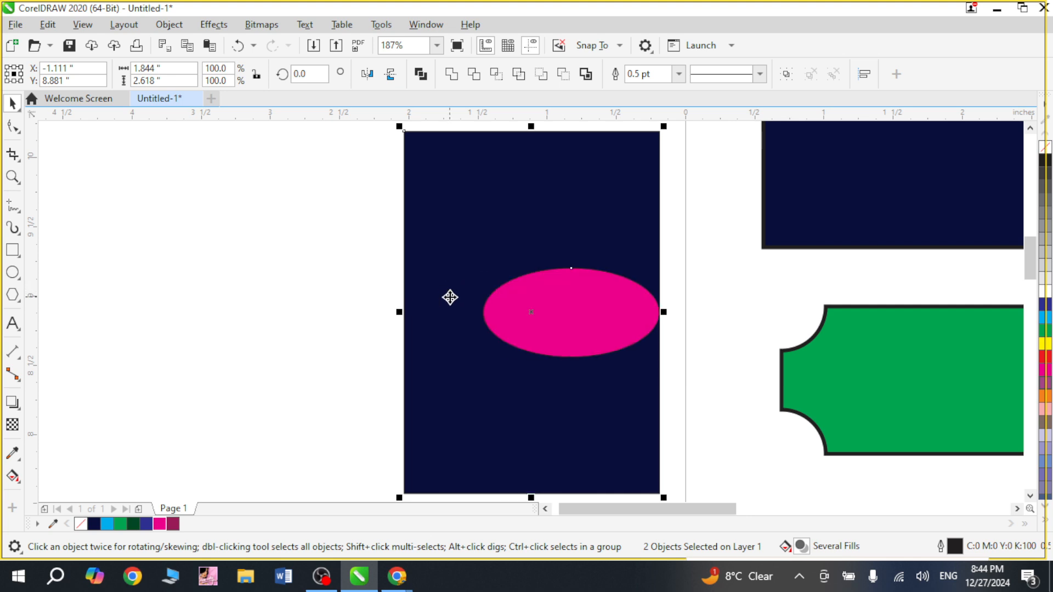
key("l")
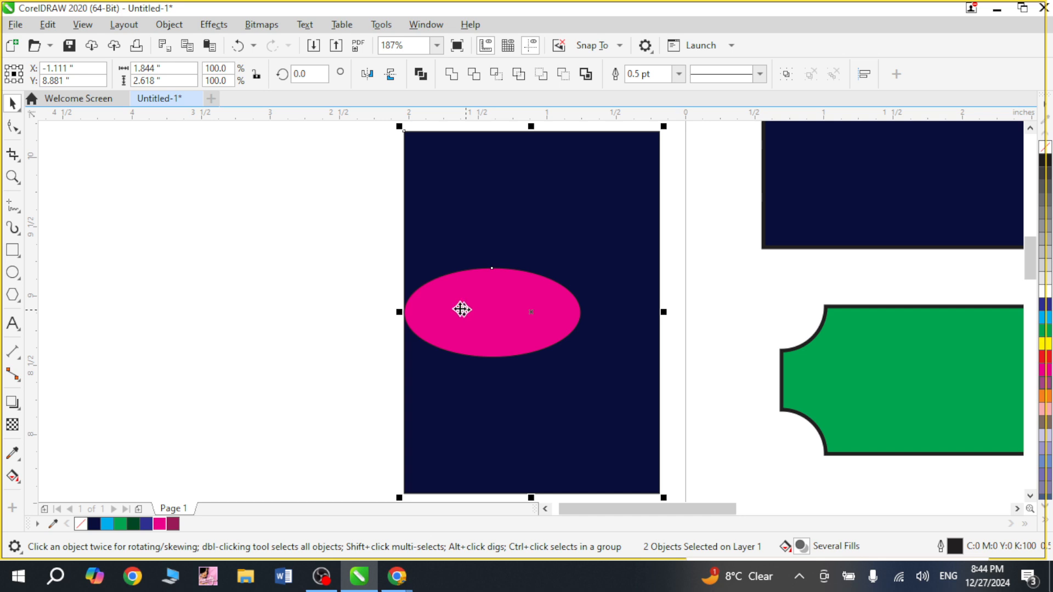
Reselect the ellipse and rectangle and centre the ellipse horizontally on the rectangle.
left_click(308, 296)
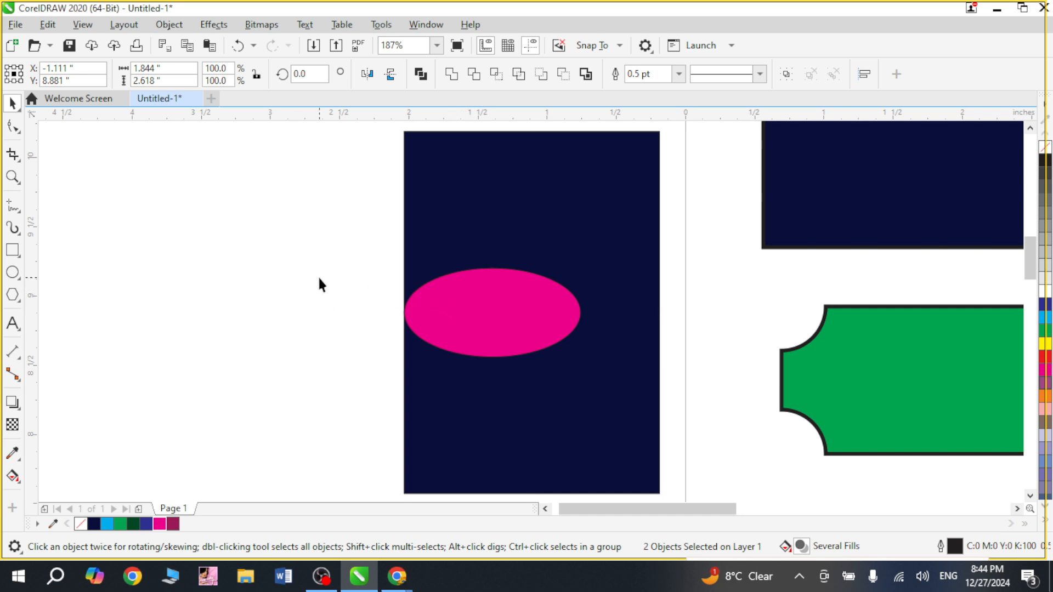
left_click_drag(307, 245, 584, 362)
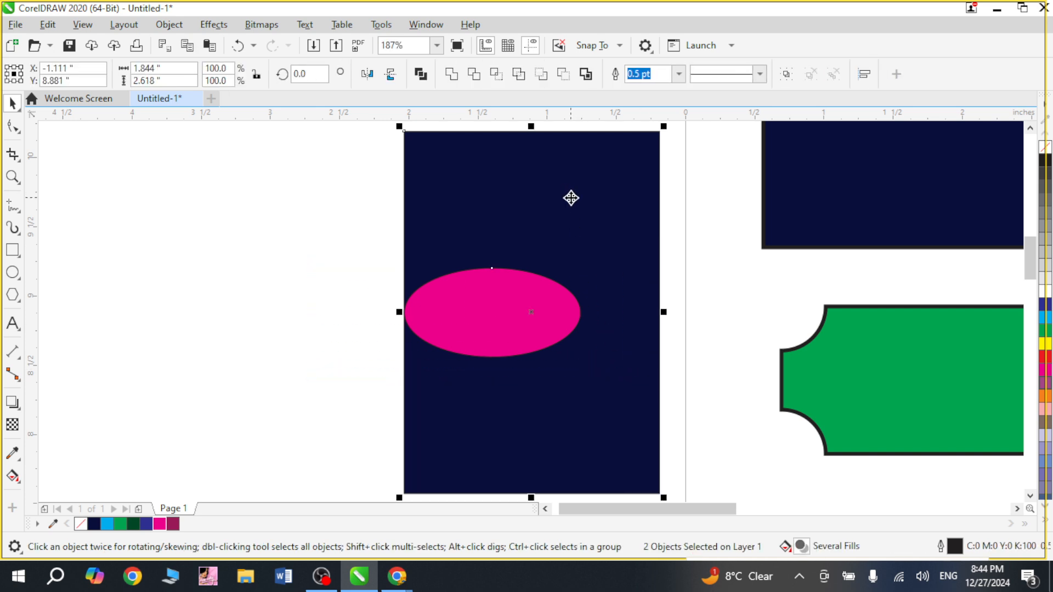
key("c")
left_click(288, 300)
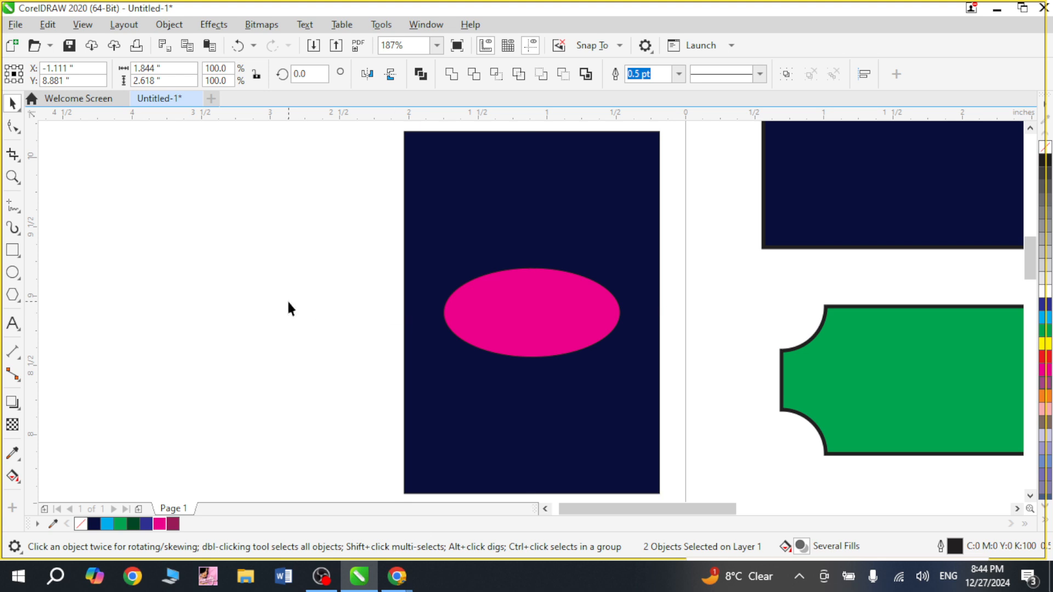
Delete the navy rectangle and the magenta ellipse.
scroll(333, 307, "down", 3)
scroll(304, 319, "right", 3)
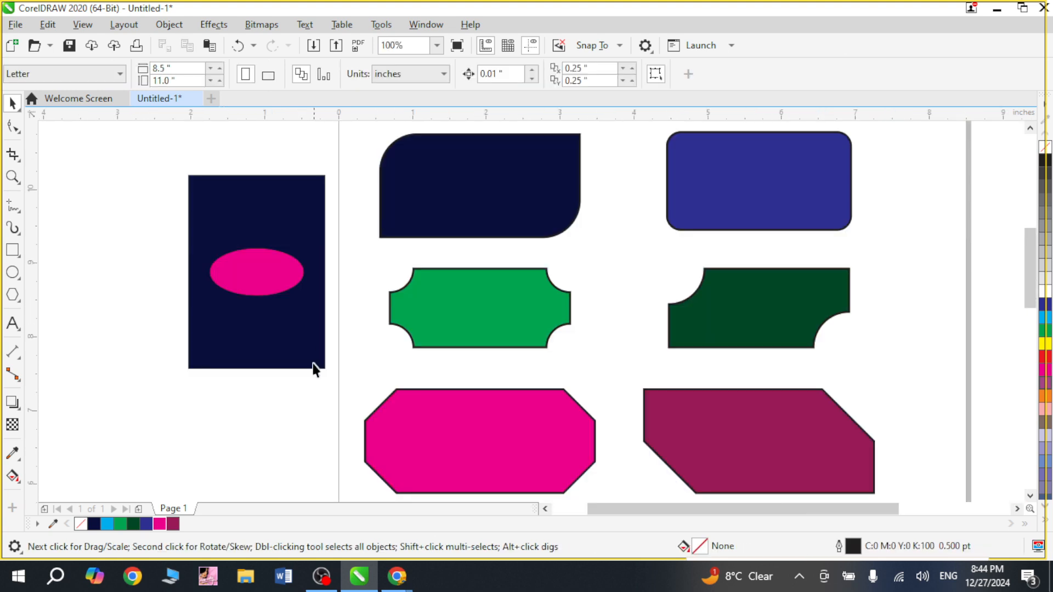
left_click_drag(145, 156, 345, 389)
key("Delete")
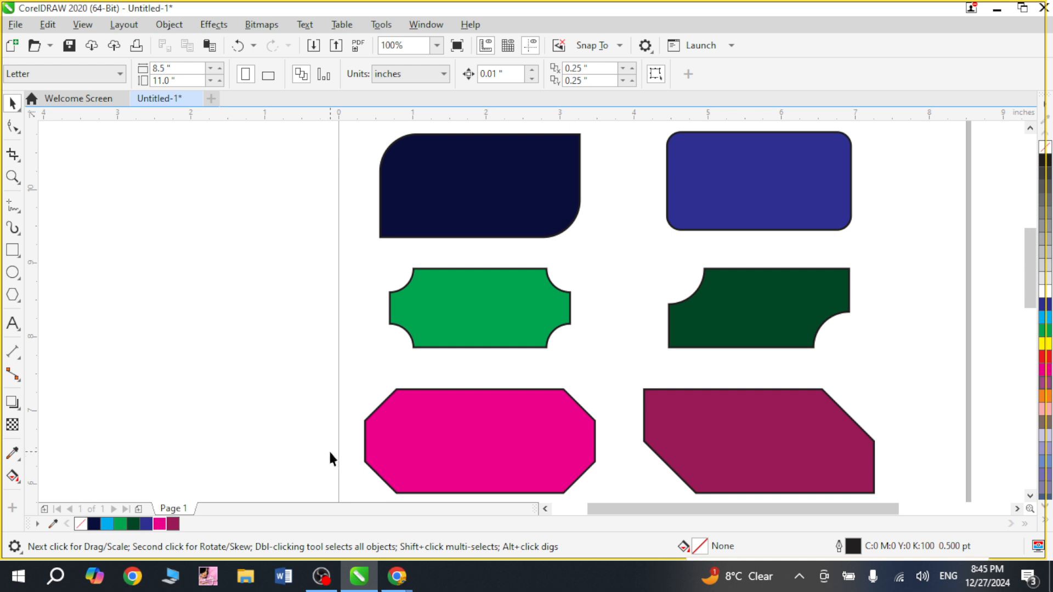
Switch to OBS Studio.
scroll(328, 446, "down", 2)
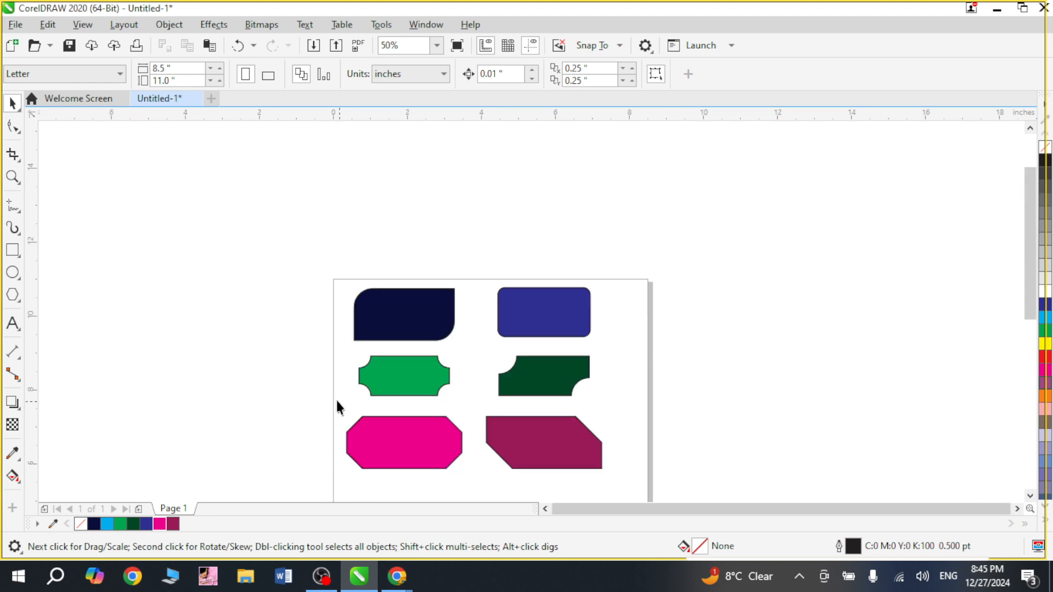
key("z")
left_click_drag(356, 269, 580, 458)
left_click_drag(624, 500, 632, 504)
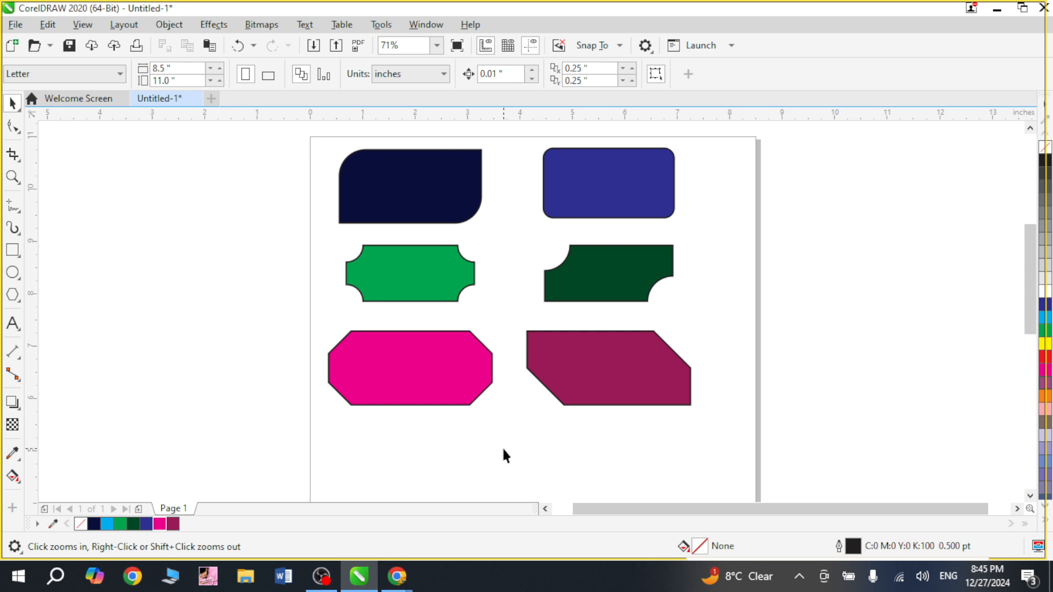
left_click(321, 576)
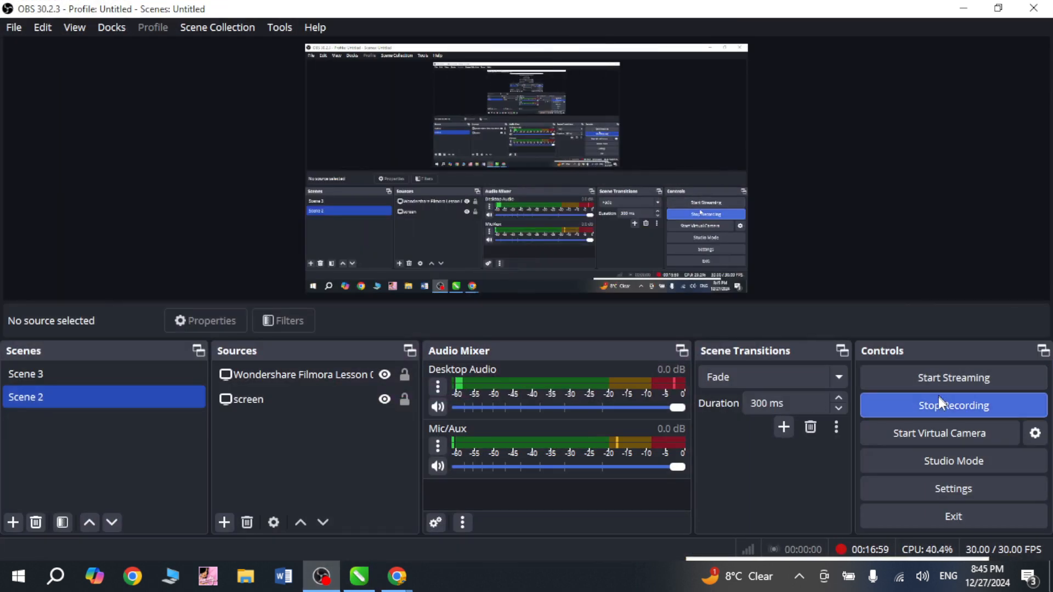